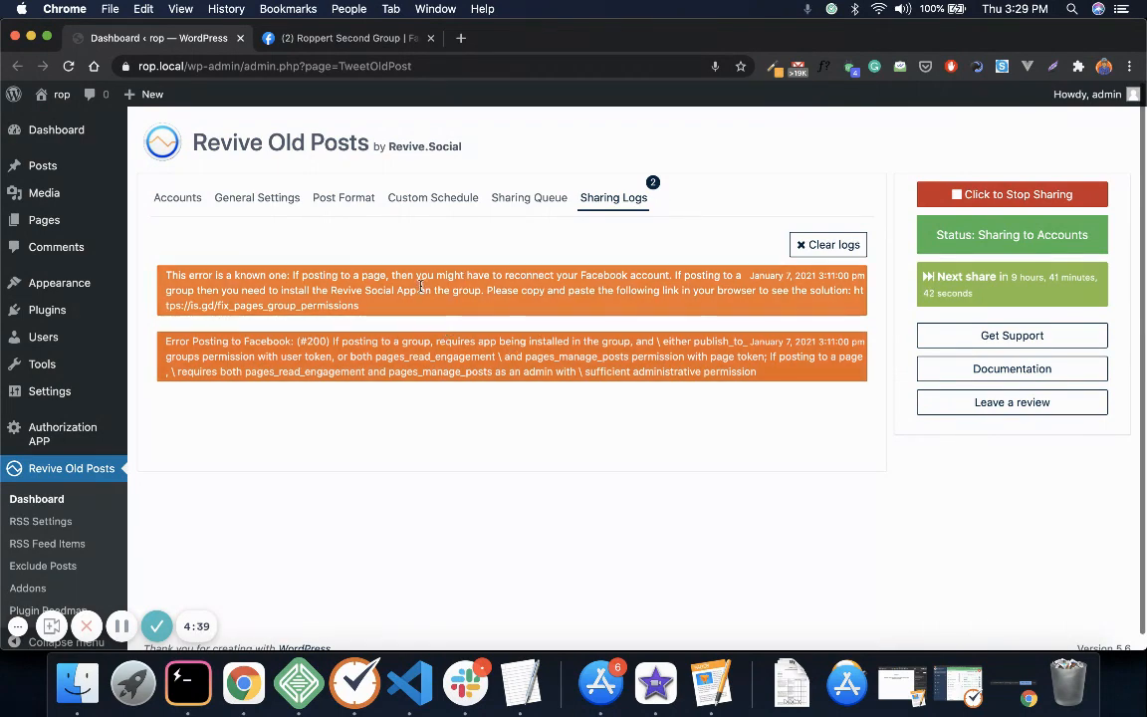
Switch to the Facebook group and open its group settings page
{"action": "left_click", "coordinate": [353, 44]}
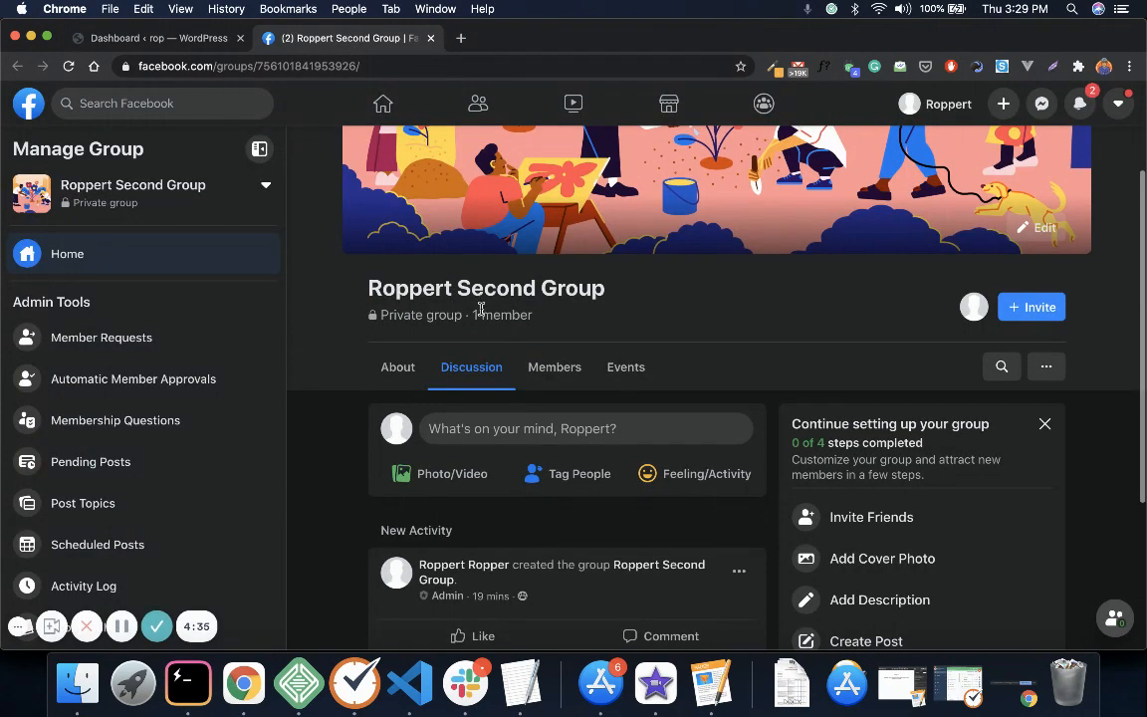
{"action": "left_click", "coordinate": [164, 40]}
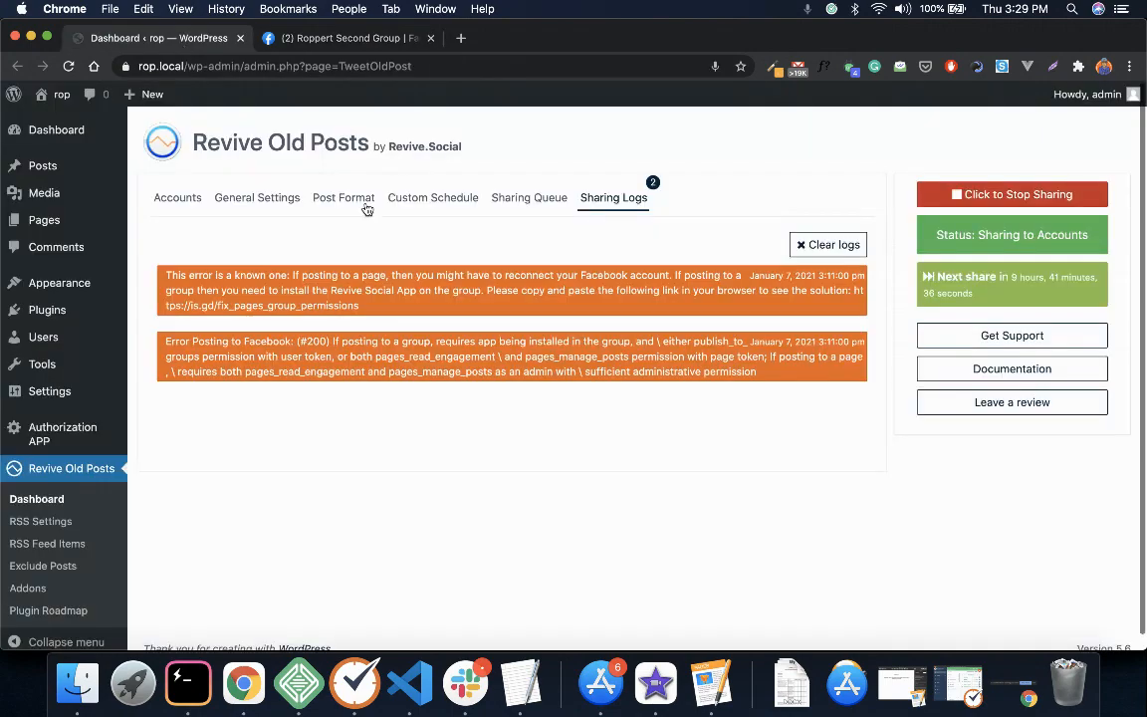
{"action": "left_click", "coordinate": [294, 42]}
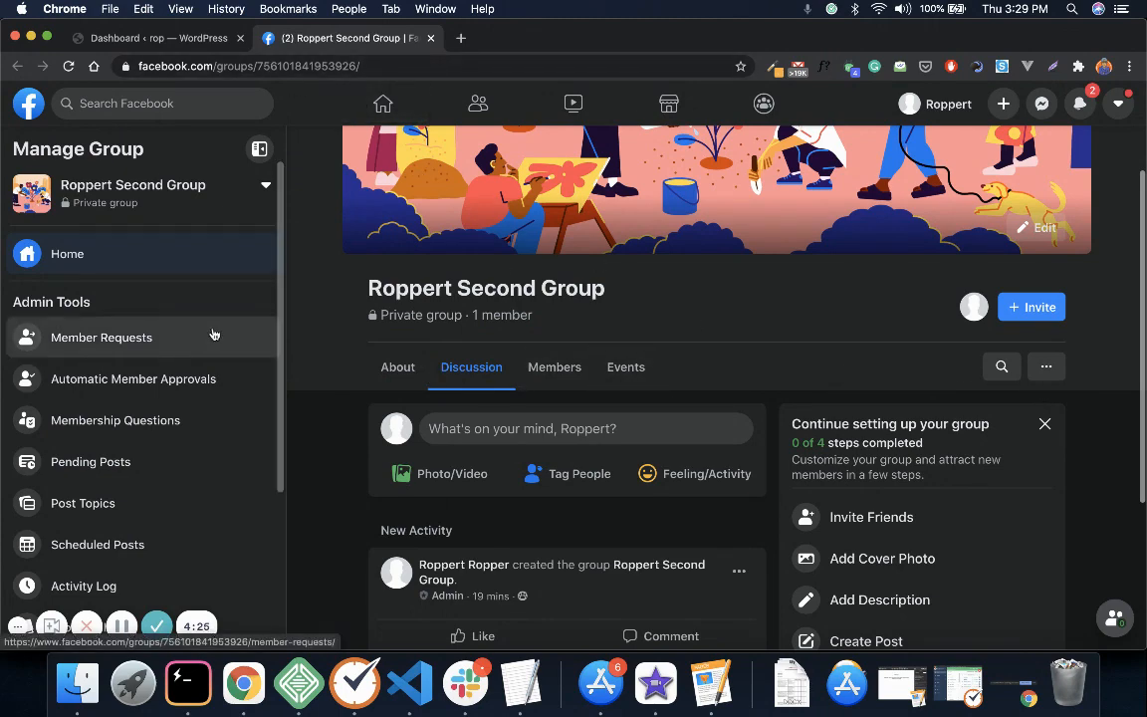
{"action": "scroll", "coordinate": [558, 339], "scroll_direction": "up", "scroll_amount": 3}
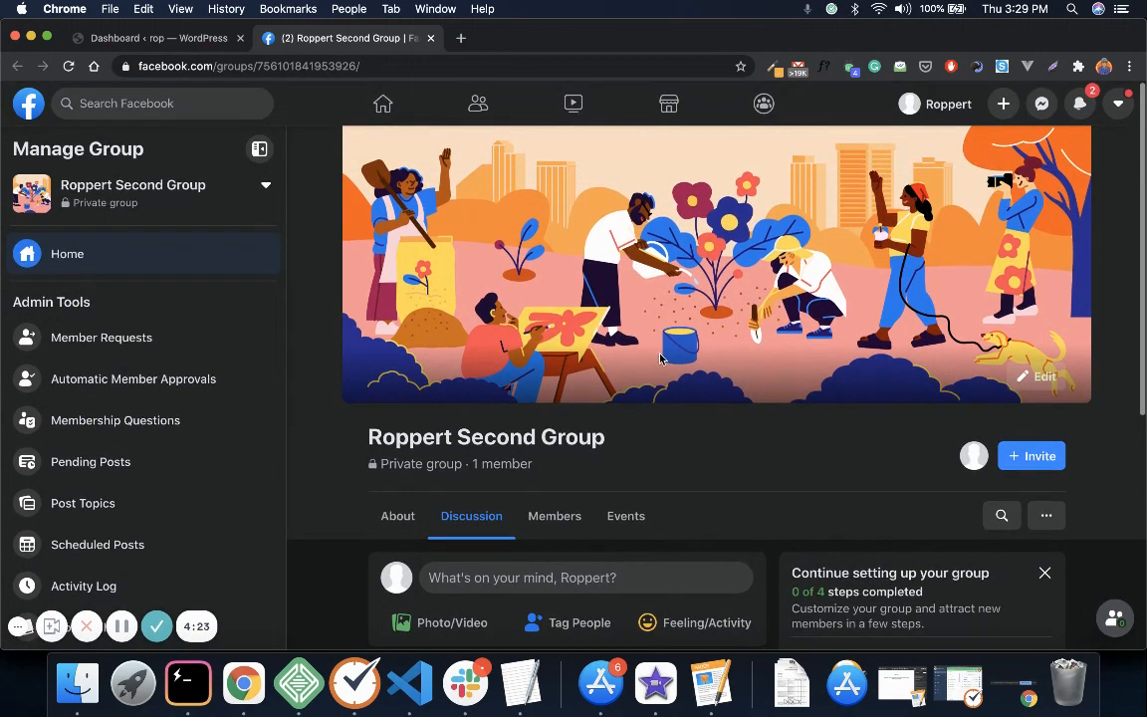
{"action": "scroll", "coordinate": [660, 357], "scroll_direction": "down", "scroll_amount": 2}
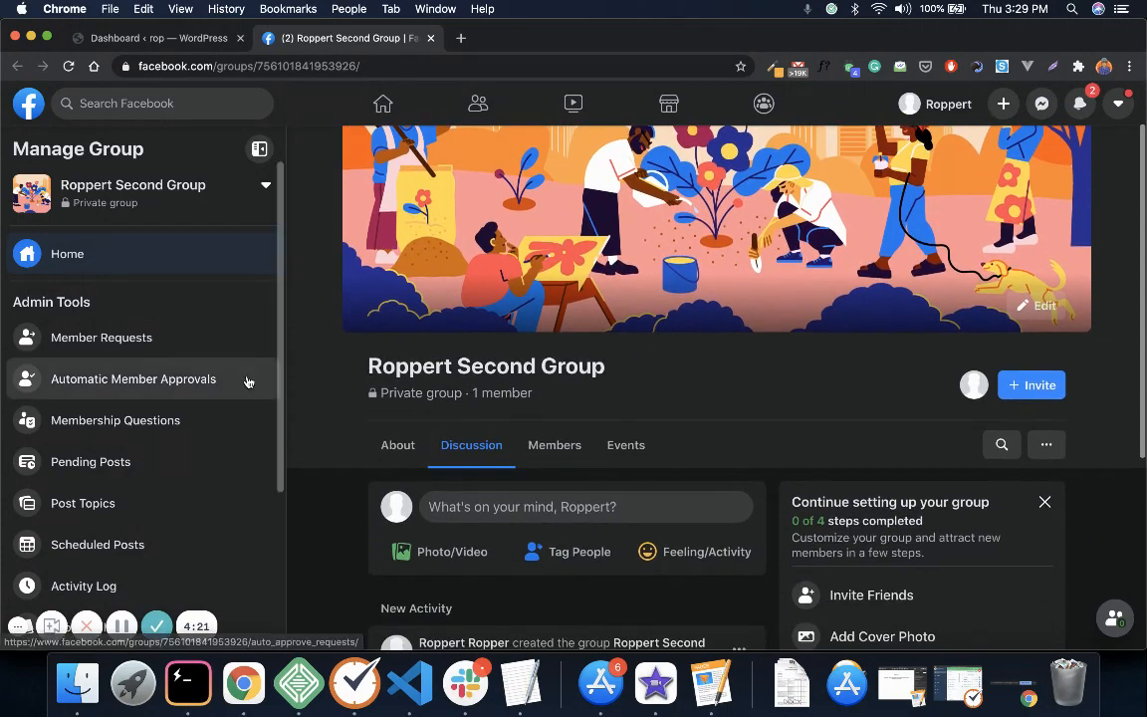
{"action": "scroll", "coordinate": [248, 381], "scroll_direction": "down", "scroll_amount": 5}
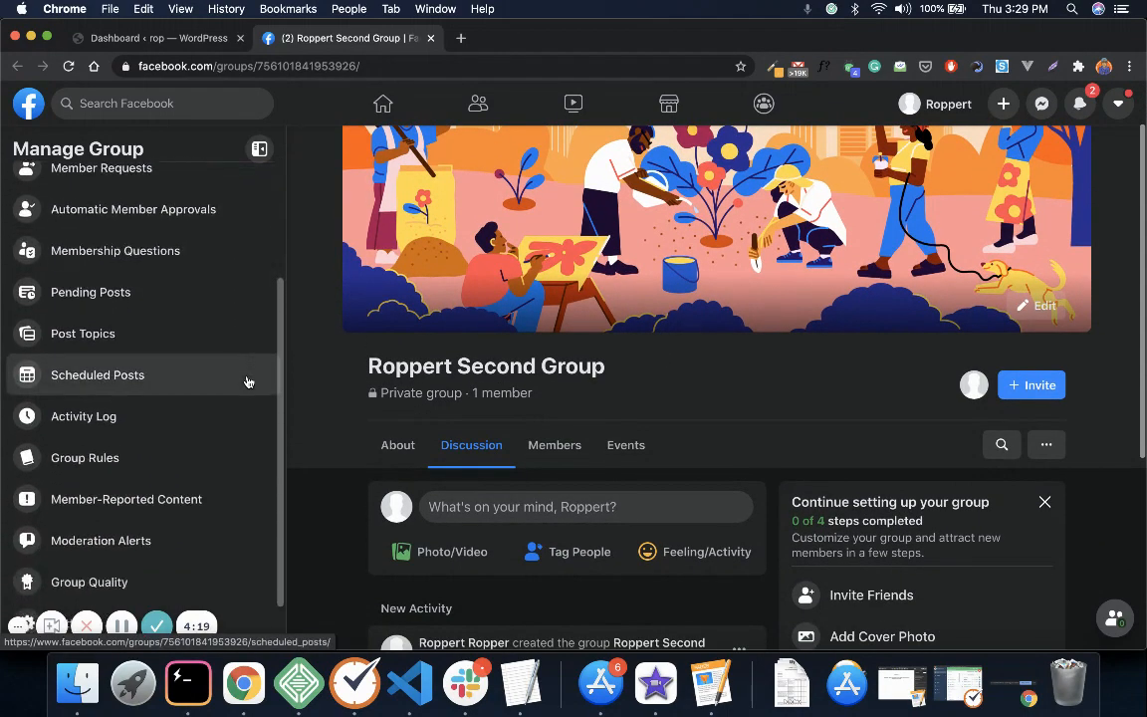
{"action": "scroll", "coordinate": [248, 381], "scroll_direction": "down", "scroll_amount": 2}
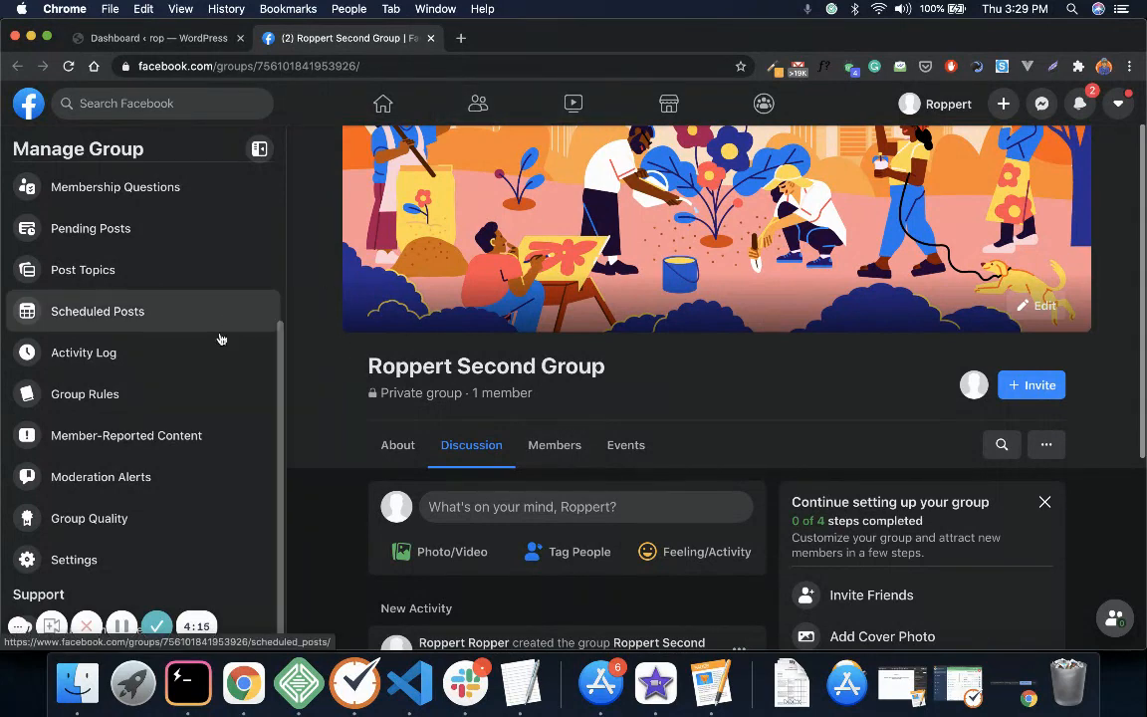
{"action": "left_click", "coordinate": [73, 562]}
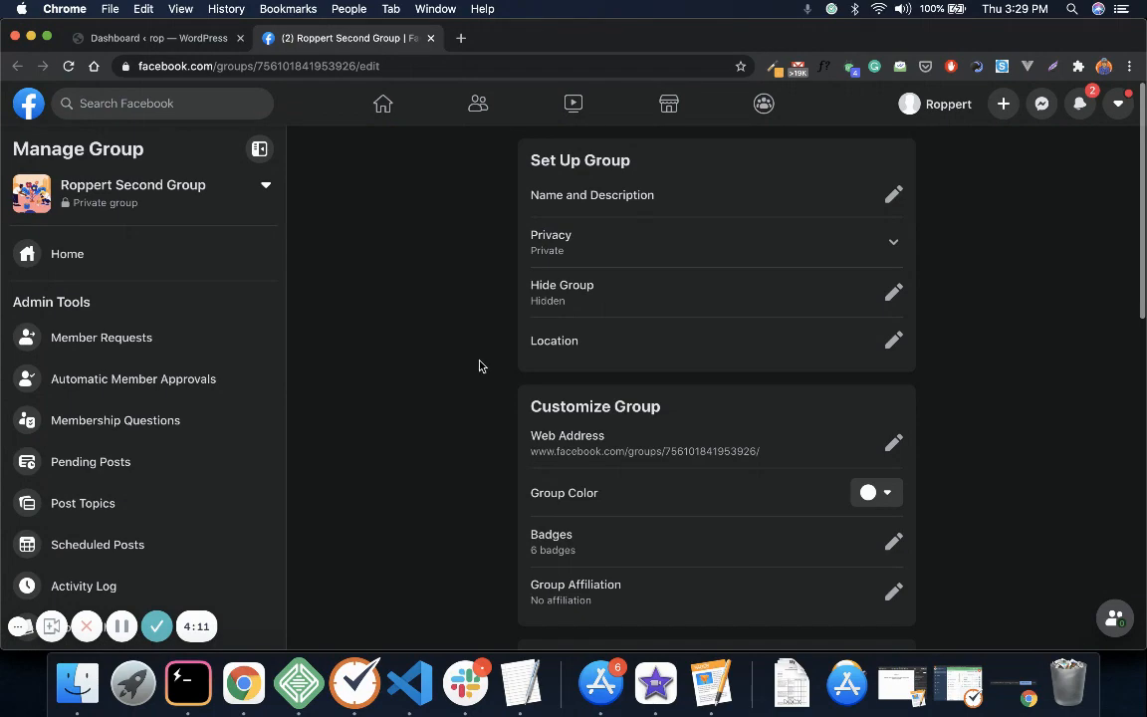
Open the Apps entry under the group's advanced settings and go on to adding apps
{"action": "scroll", "coordinate": [475, 367], "scroll_direction": "down", "scroll_amount": 10}
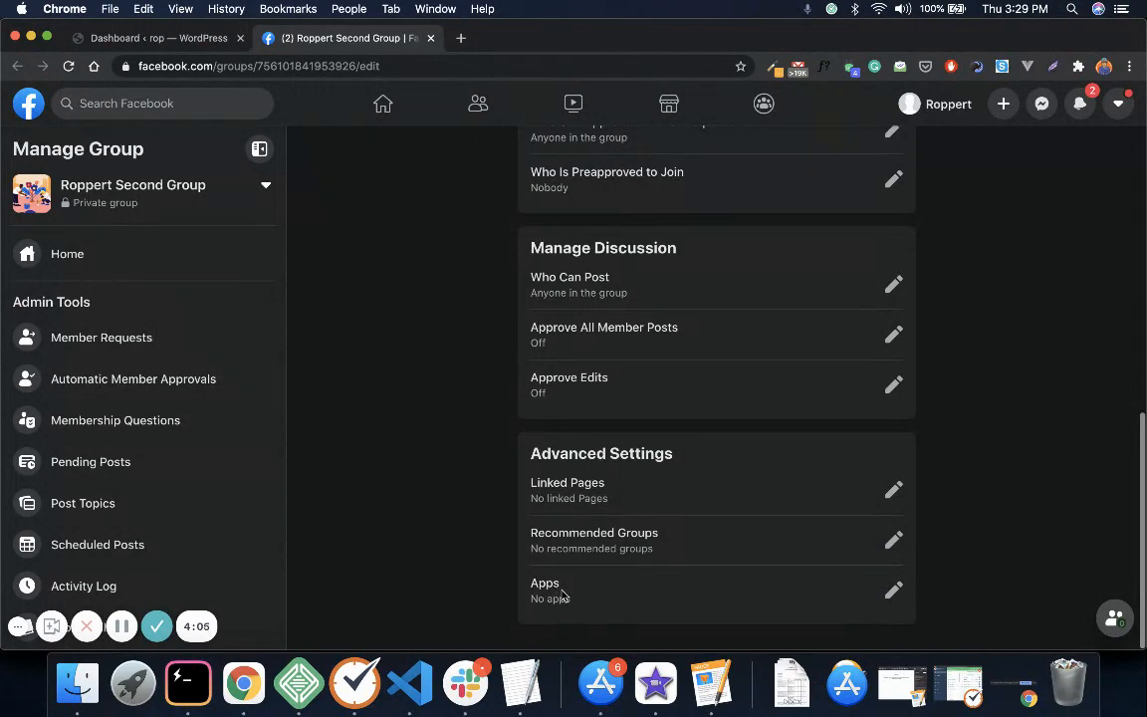
{"action": "left_click", "coordinate": [893, 590]}
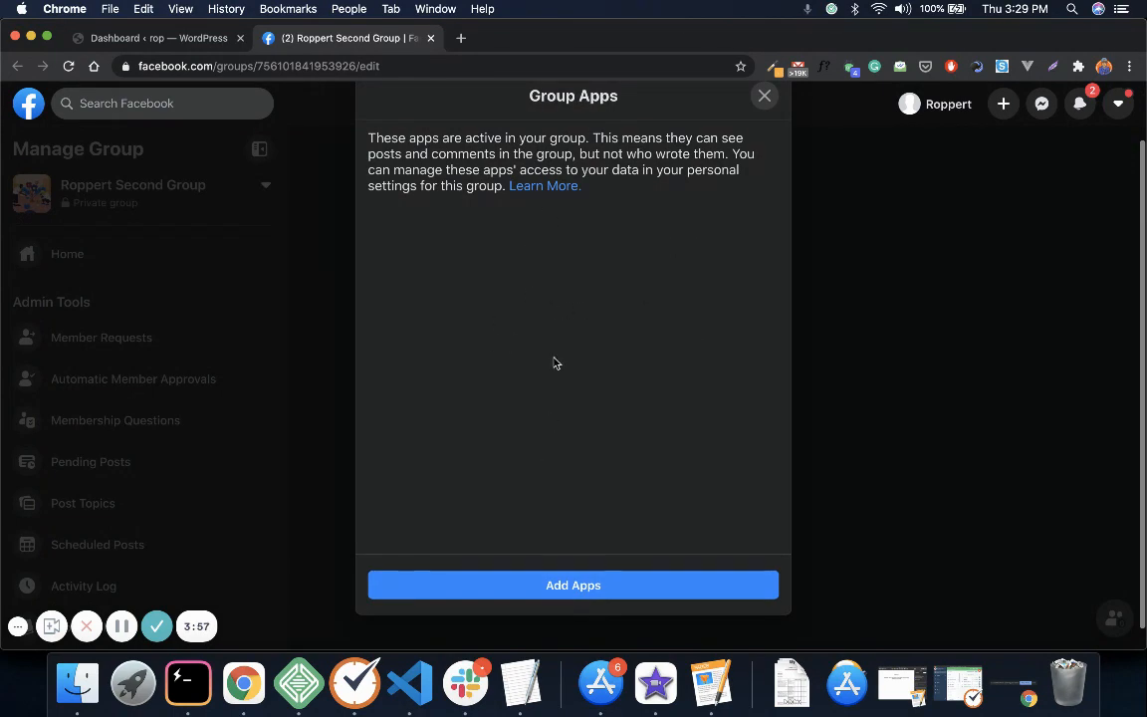
{"action": "left_click", "coordinate": [567, 588]}
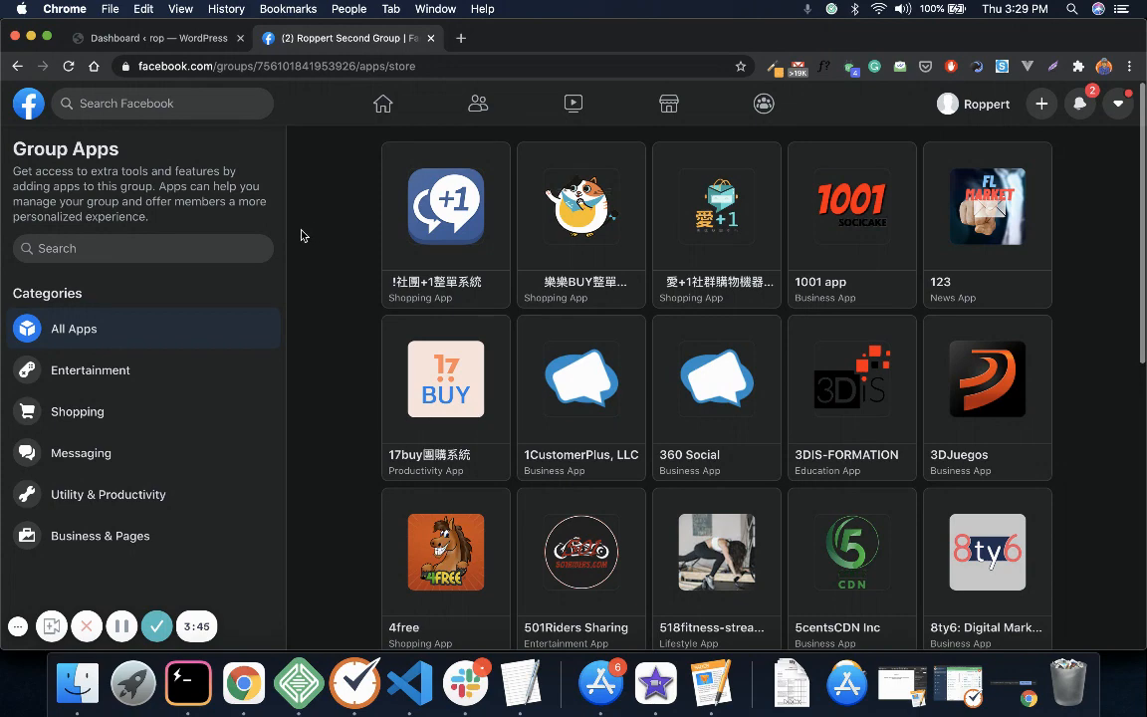
Search the group apps for "revive social" and add the Revive Social app to the group
{"action": "left_click", "coordinate": [172, 249]}
{"action": "type", "text": "revive osoc"}
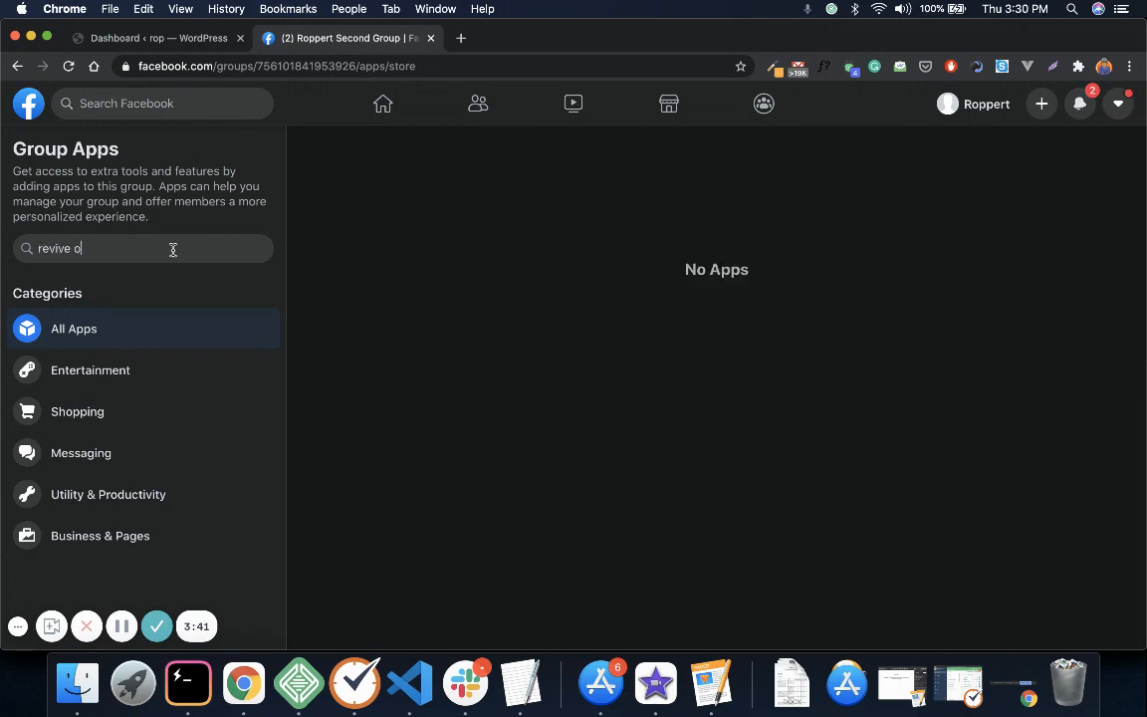
{"action": "key", "text": "BackSpace"}
{"action": "key", "text": "BackSpace"}
{"action": "type", "text": "social"}
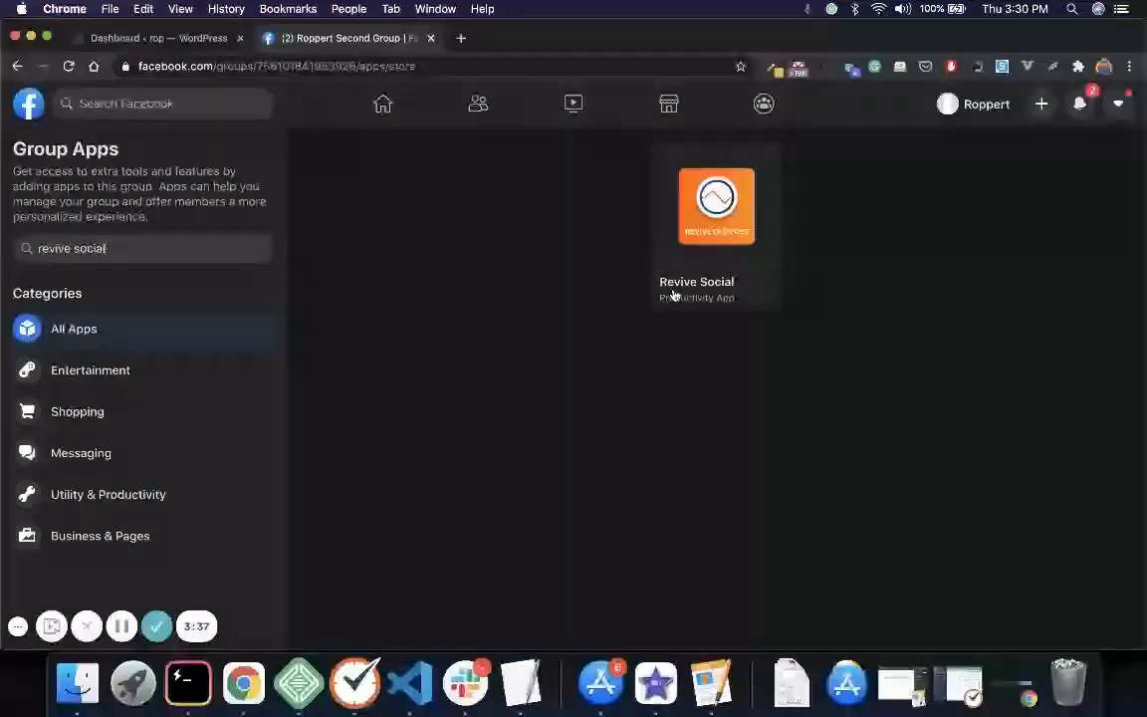
{"action": "left_click", "coordinate": [720, 290]}
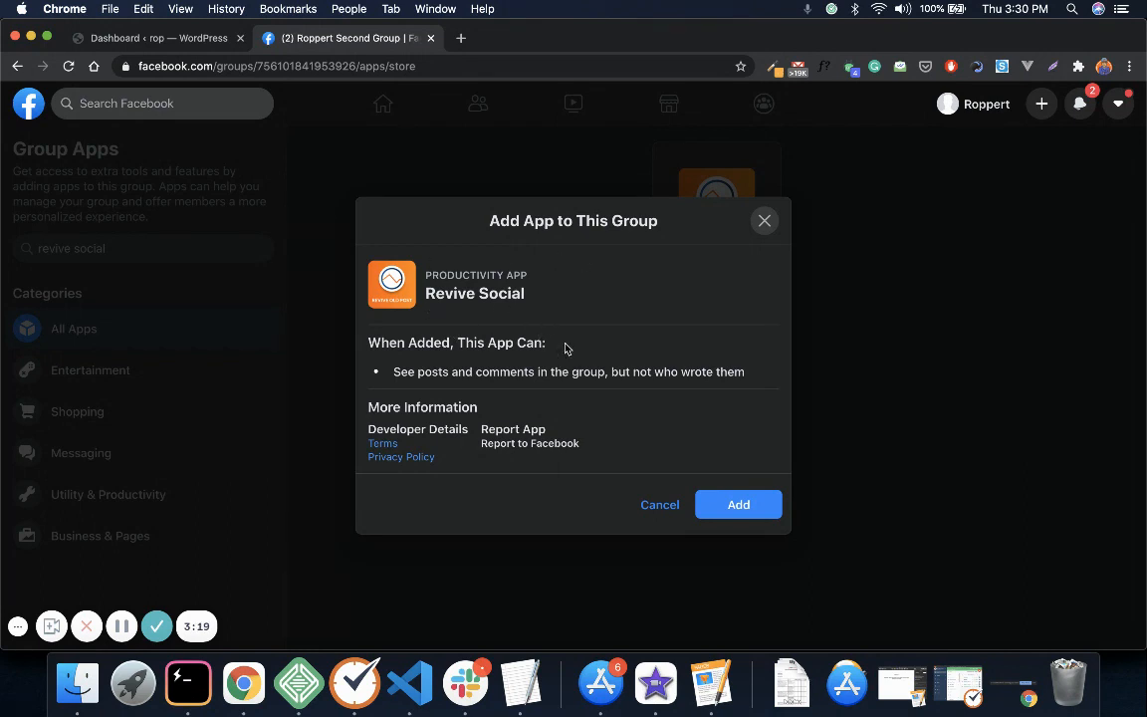
{"action": "left_click", "coordinate": [735, 504]}
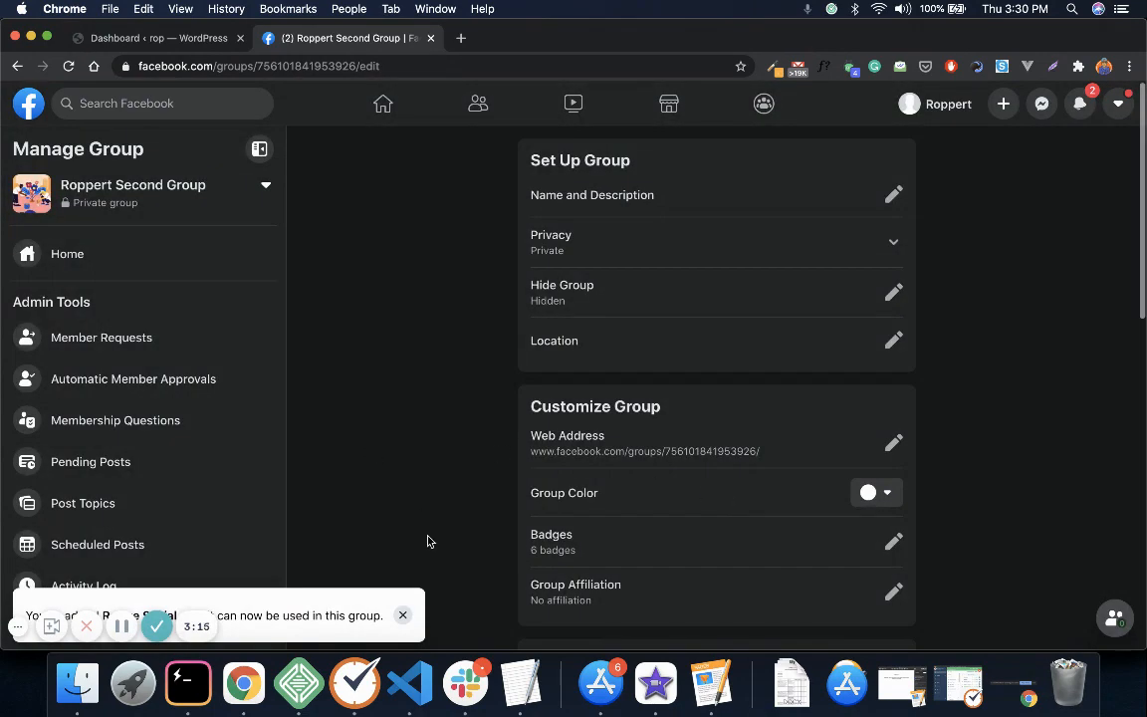
Return to the group's home page, check its list of group apps for Revive Social, and close the list
{"action": "scroll", "coordinate": [427, 541], "scroll_direction": "down", "scroll_amount": 3}
{"action": "scroll", "coordinate": [381, 451], "scroll_direction": "up", "scroll_amount": 3}
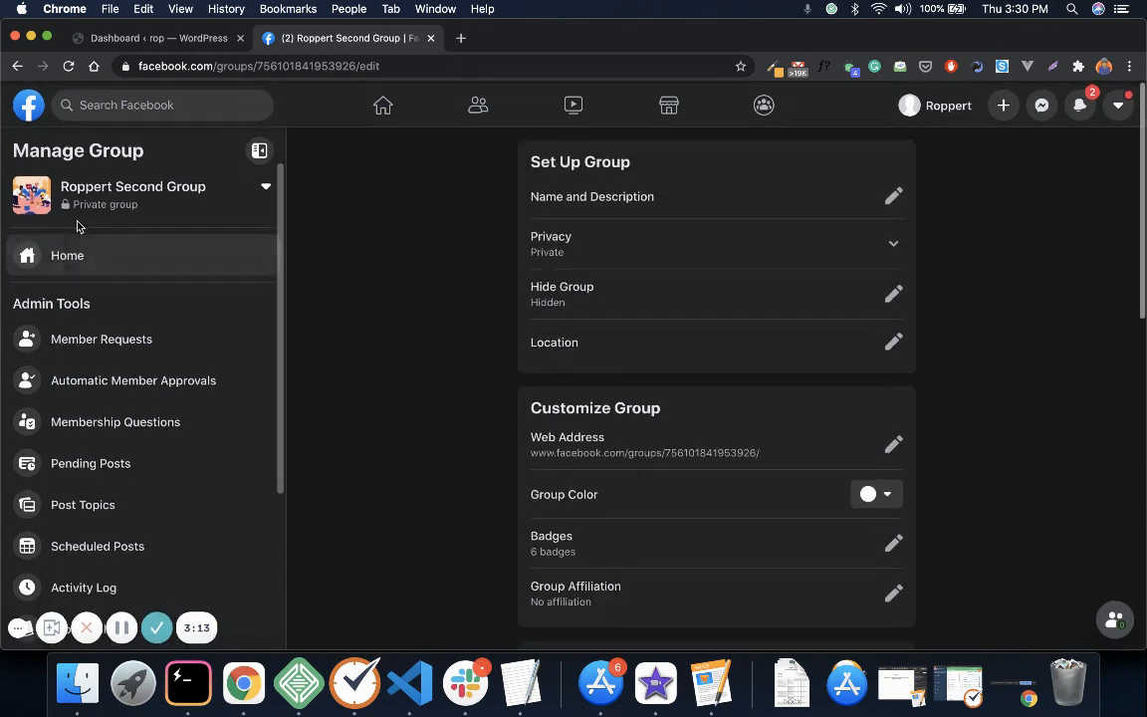
{"action": "left_click", "coordinate": [57, 254]}
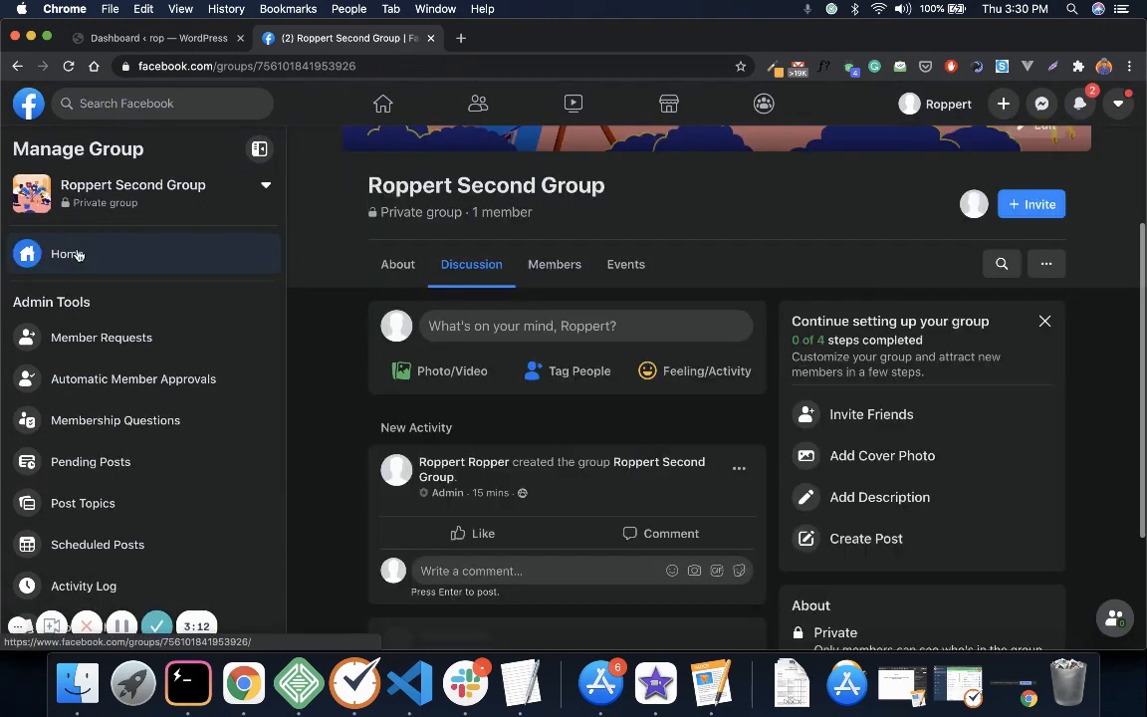
{"action": "left_click", "coordinate": [1045, 263]}
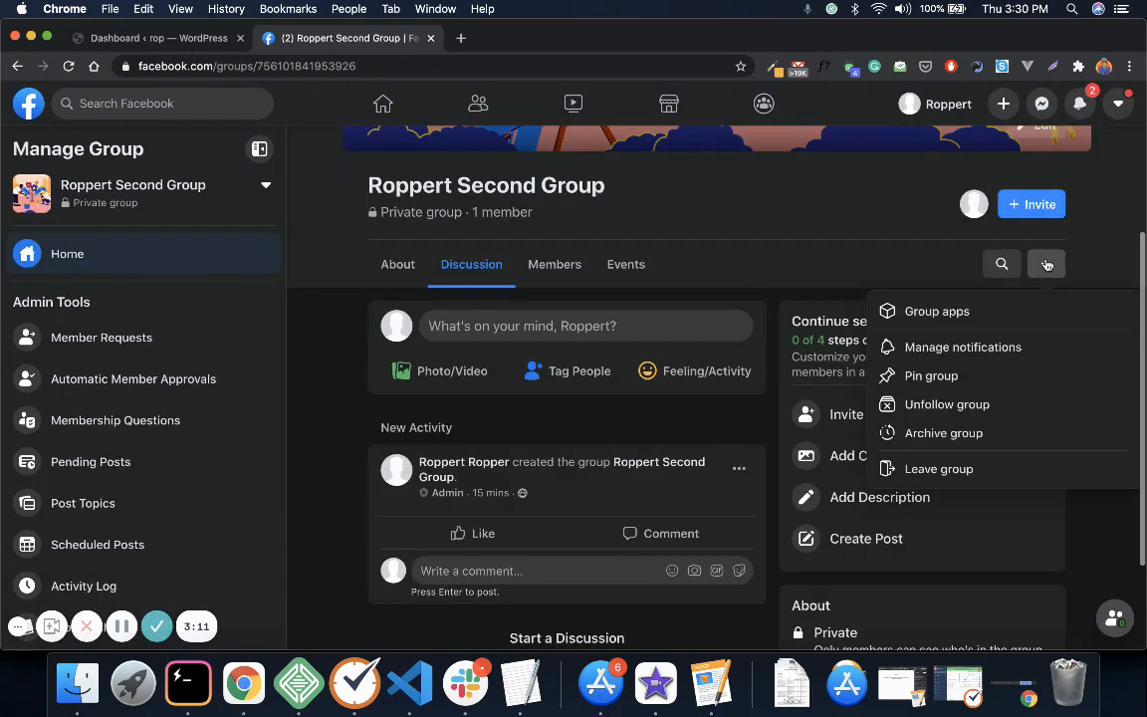
{"action": "left_click", "coordinate": [929, 236]}
{"action": "left_click", "coordinate": [1047, 264]}
{"action": "left_click", "coordinate": [940, 311]}
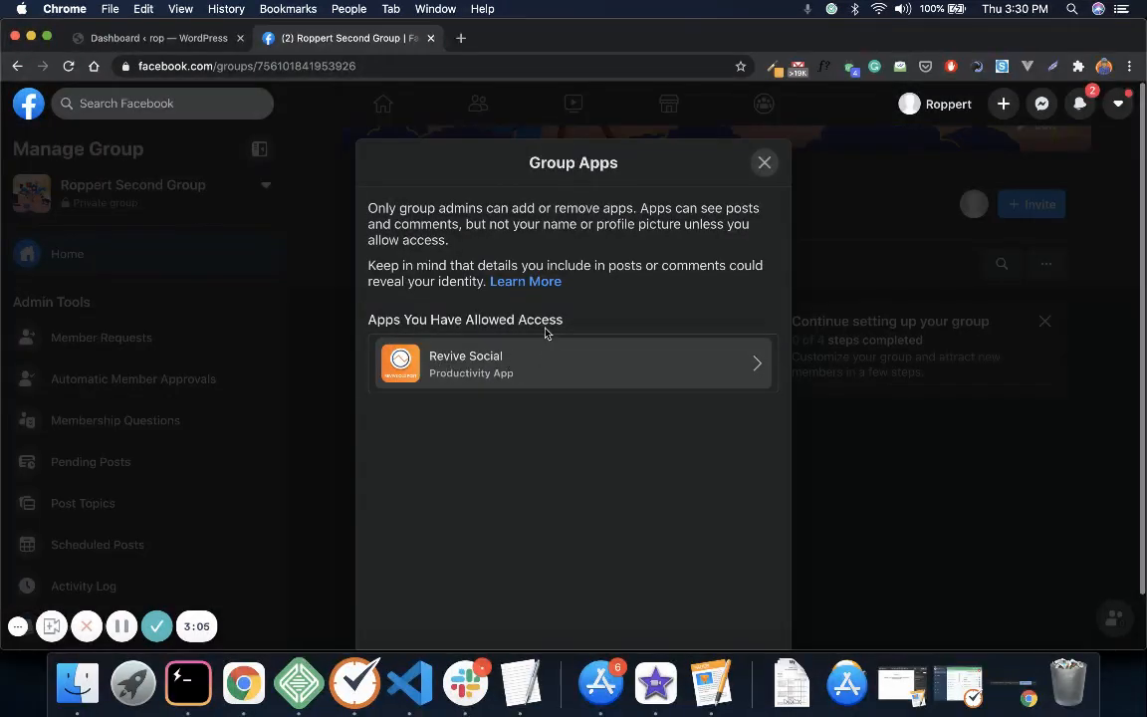
{"action": "left_click", "coordinate": [771, 170]}
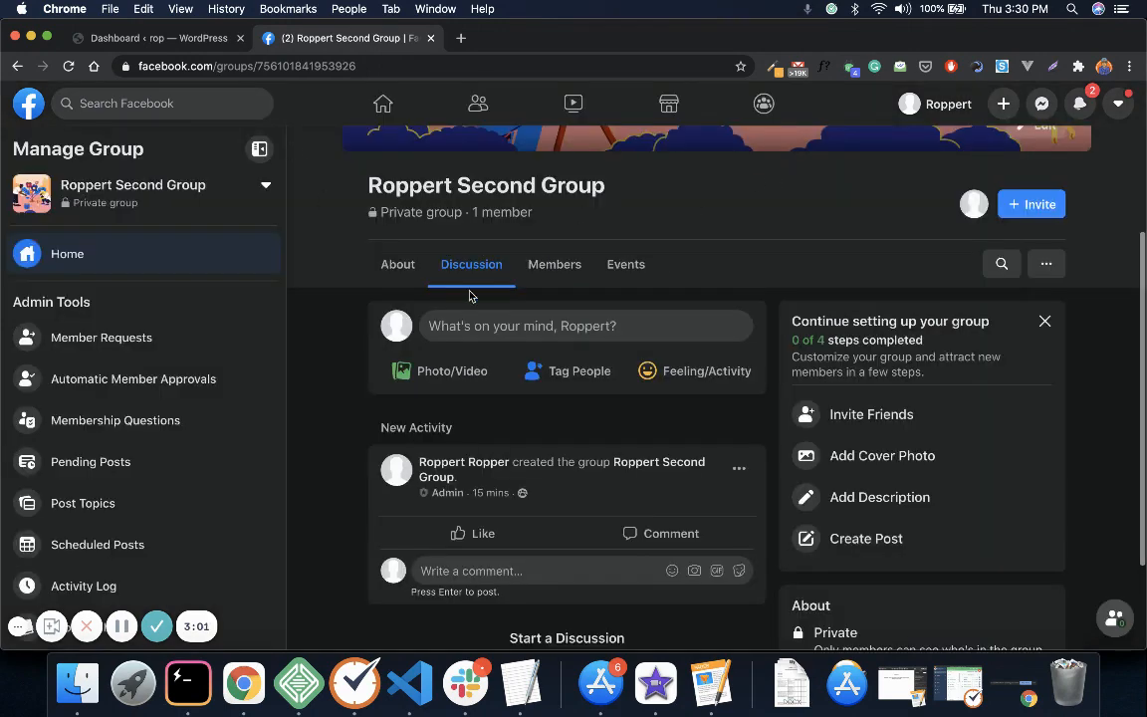
In WordPress, create a post titled "My test group post" with the text "Awesome post!" and enable immediate sharing via Revive Old Posts
{"action": "left_click", "coordinate": [169, 37]}
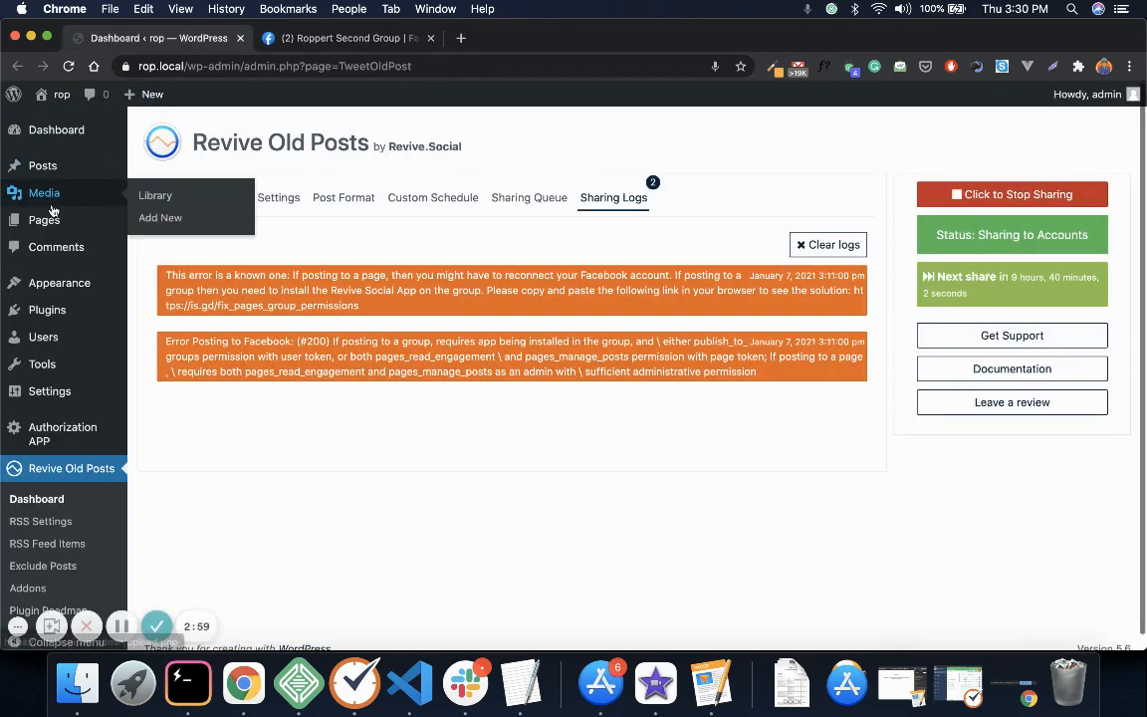
{"action": "mouse_move", "coordinate": [59, 171]}
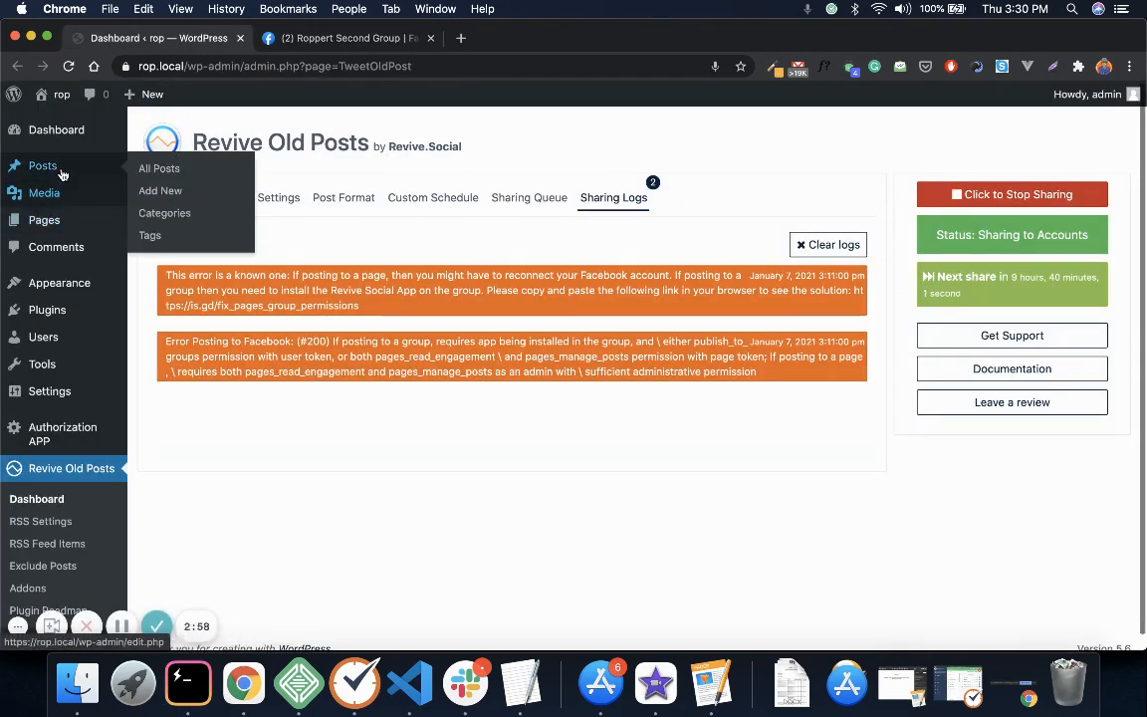
{"action": "left_click", "coordinate": [161, 195]}
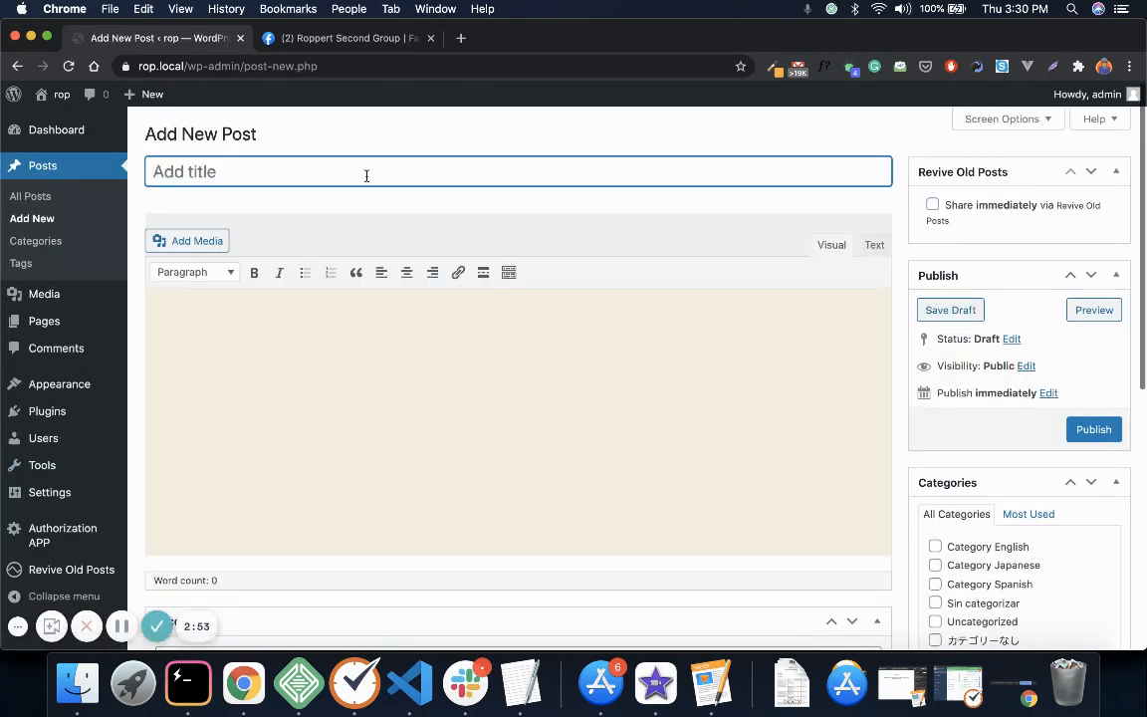
{"action": "type", "text": "My test group post"}
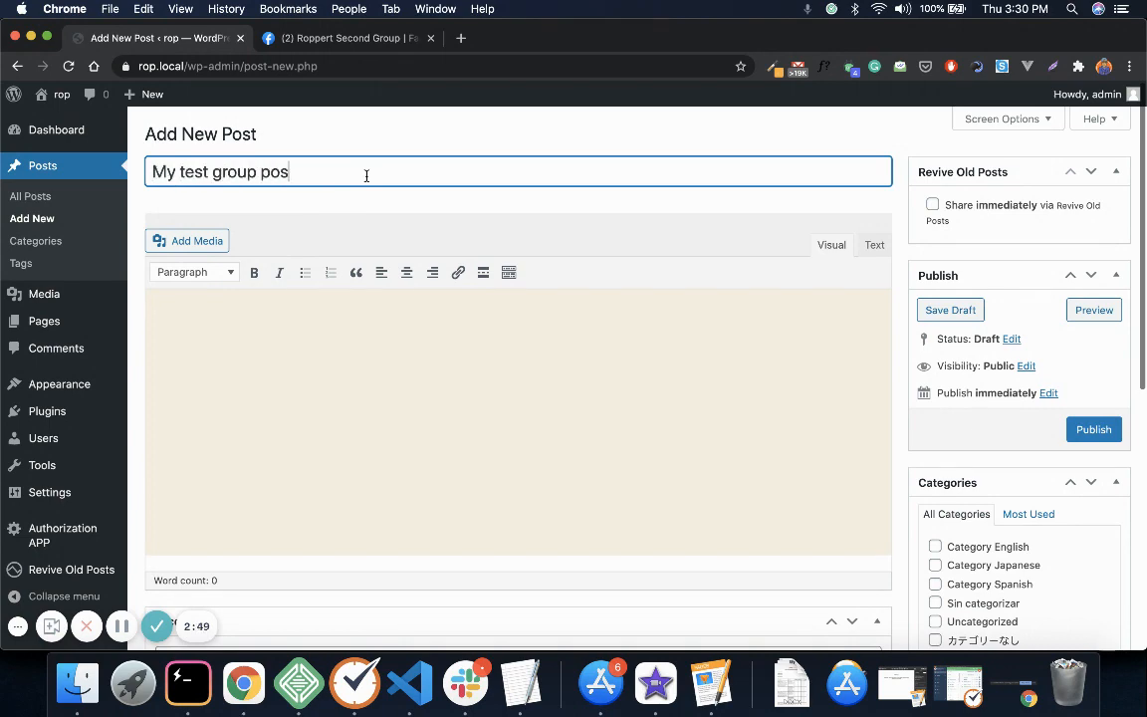
{"action": "left_click", "coordinate": [419, 330]}
{"action": "type", "text": "Awesome"}
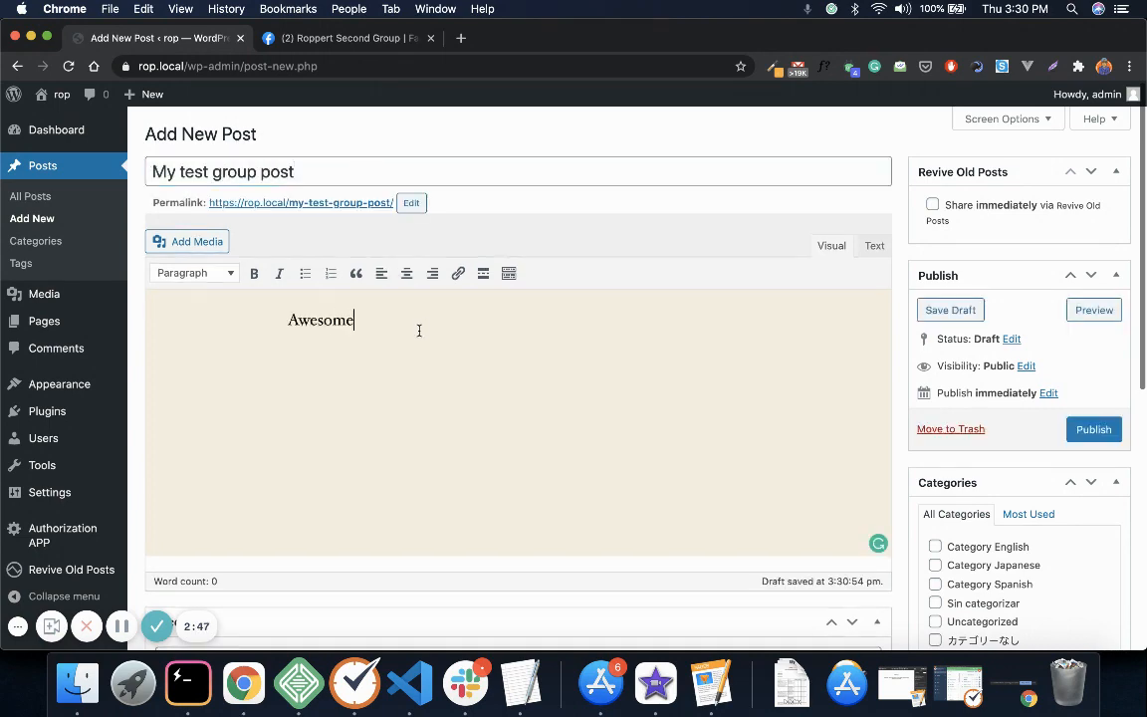
{"action": "type", "text": " post!"}
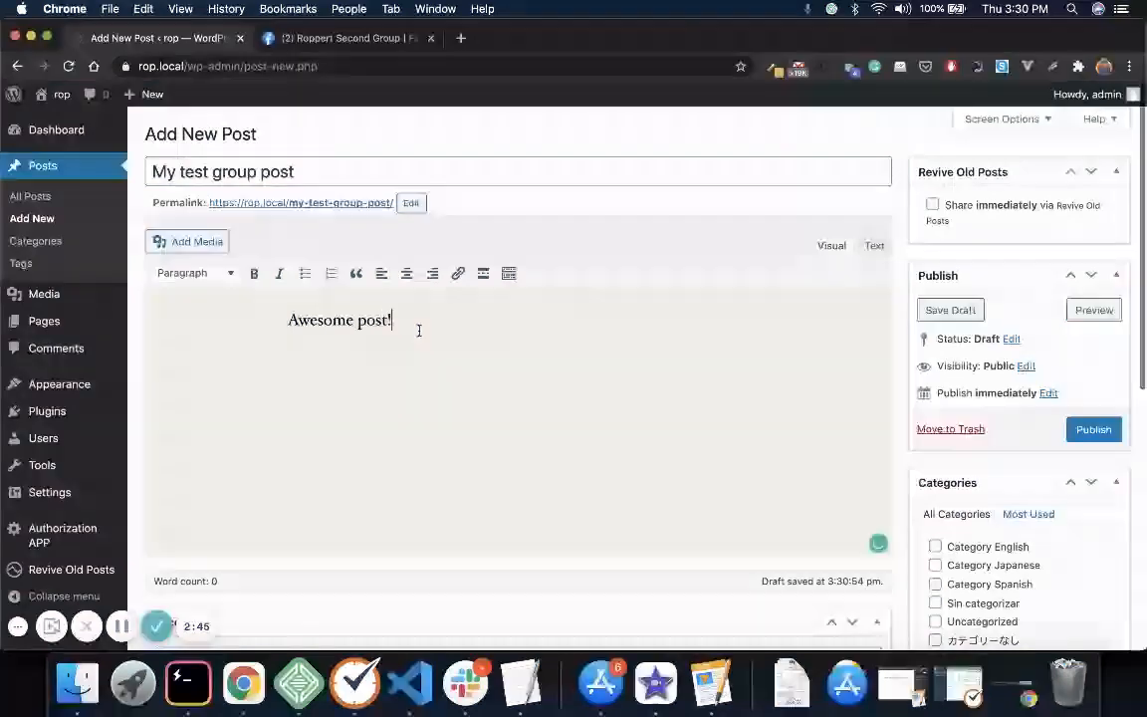
{"action": "left_click", "coordinate": [932, 205]}
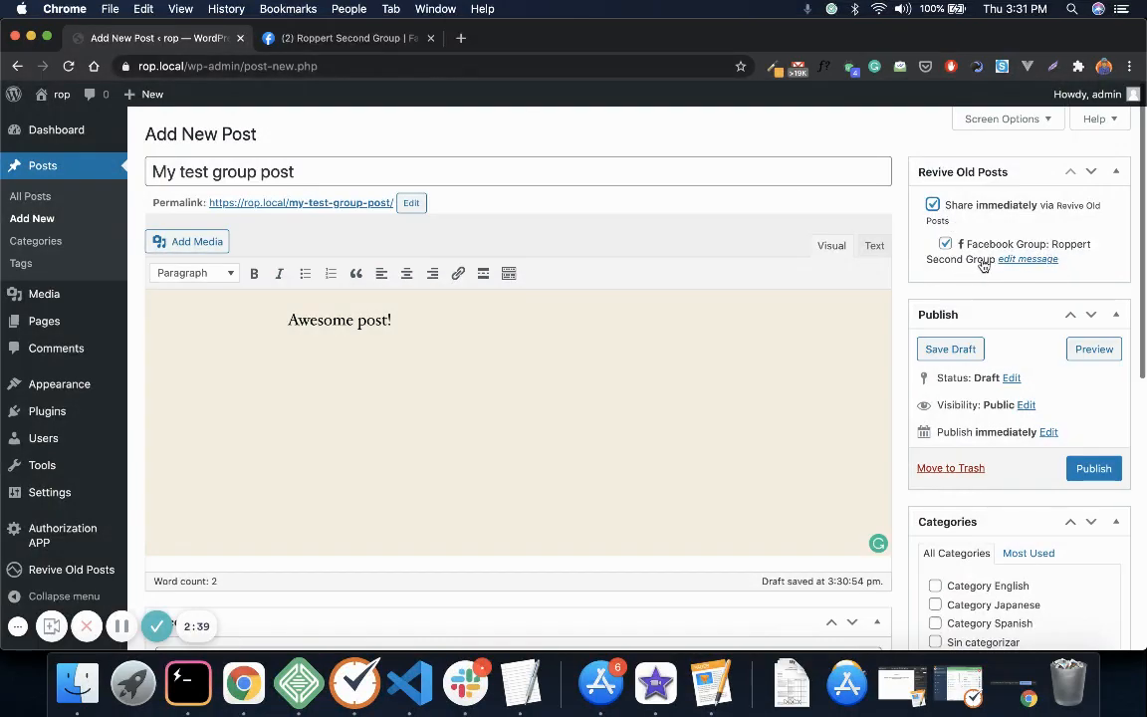
Reload the Facebook group page and examine the recent activity in its discussion feed
{"action": "left_click", "coordinate": [305, 40]}
{"action": "scroll", "coordinate": [489, 498], "scroll_direction": "down", "scroll_amount": 3}
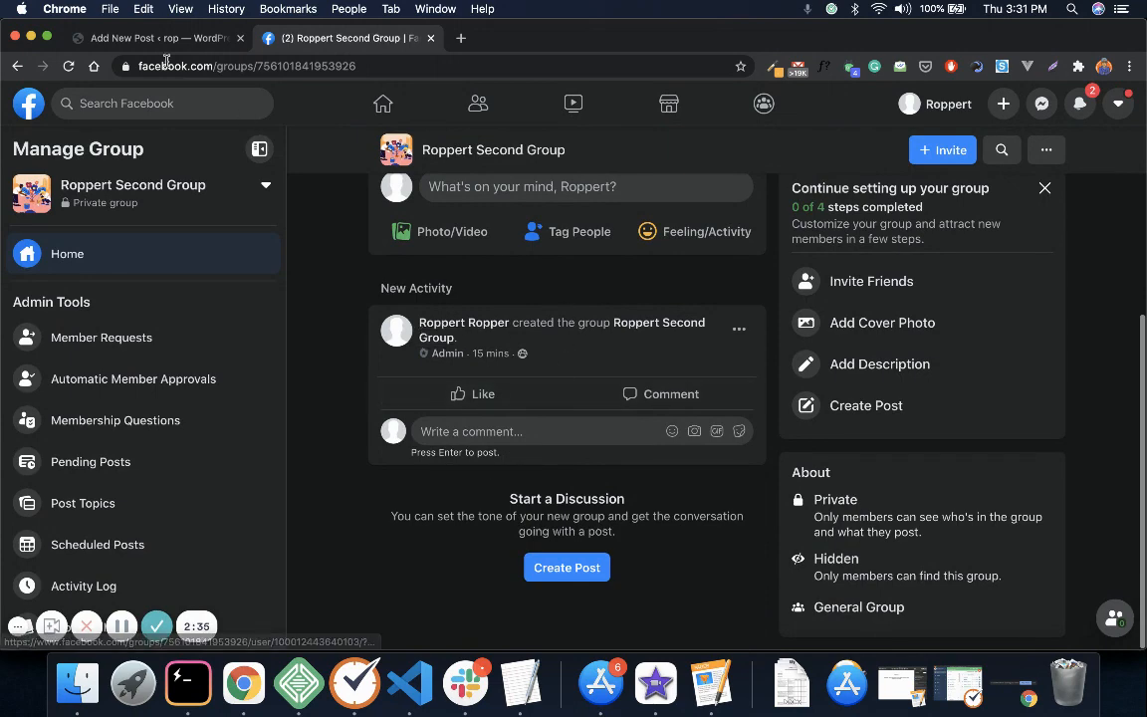
{"action": "left_click", "coordinate": [67, 66]}
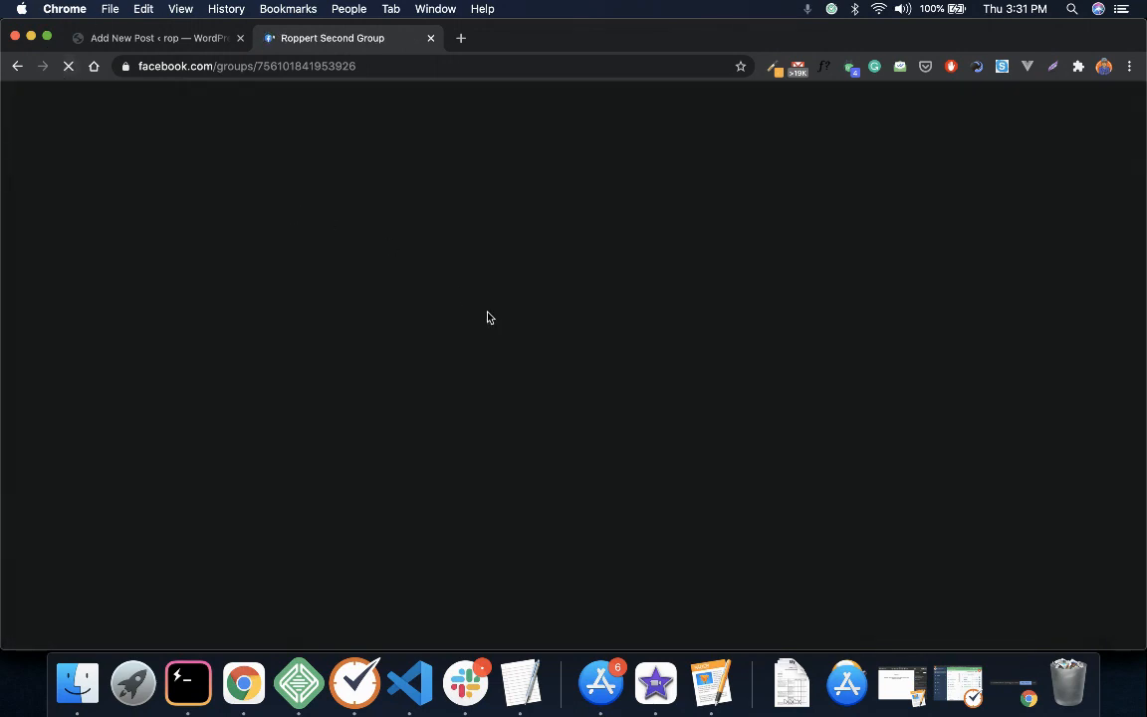
{"action": "scroll", "coordinate": [488, 318], "scroll_direction": "down", "scroll_amount": 5}
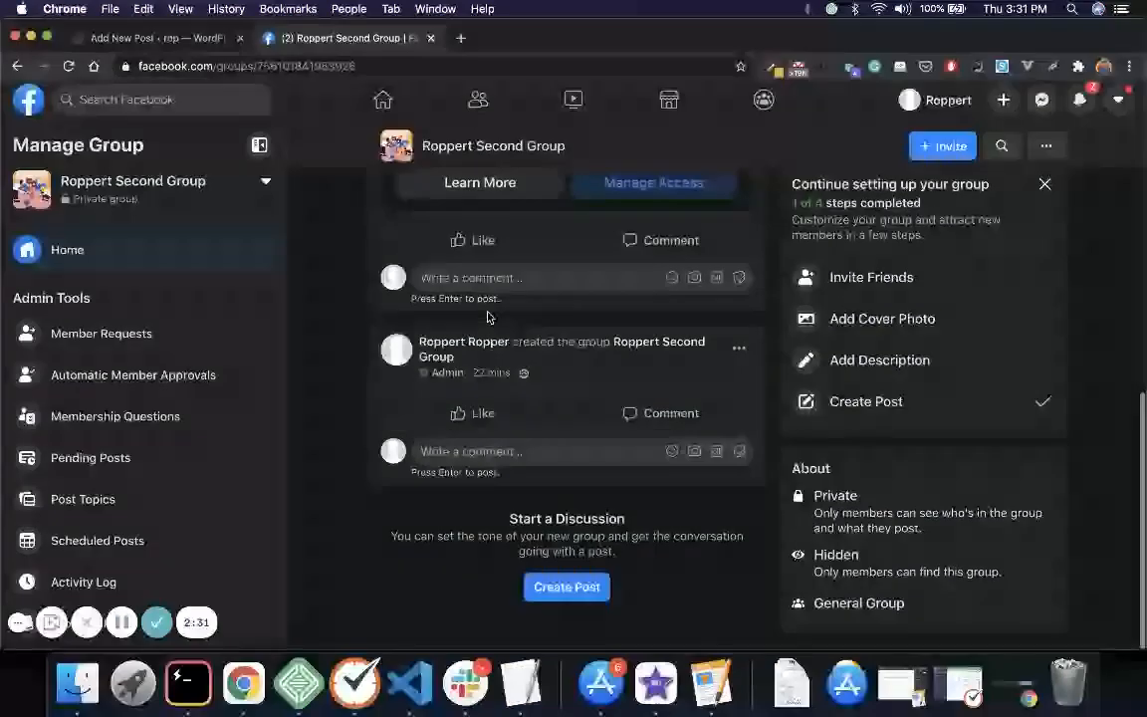
{"action": "scroll", "coordinate": [487, 318], "scroll_direction": "up", "scroll_amount": 5}
{"action": "scroll", "coordinate": [488, 318], "scroll_direction": "down", "scroll_amount": 5}
{"action": "scroll", "coordinate": [353, 350], "scroll_direction": "up", "scroll_amount": 3}
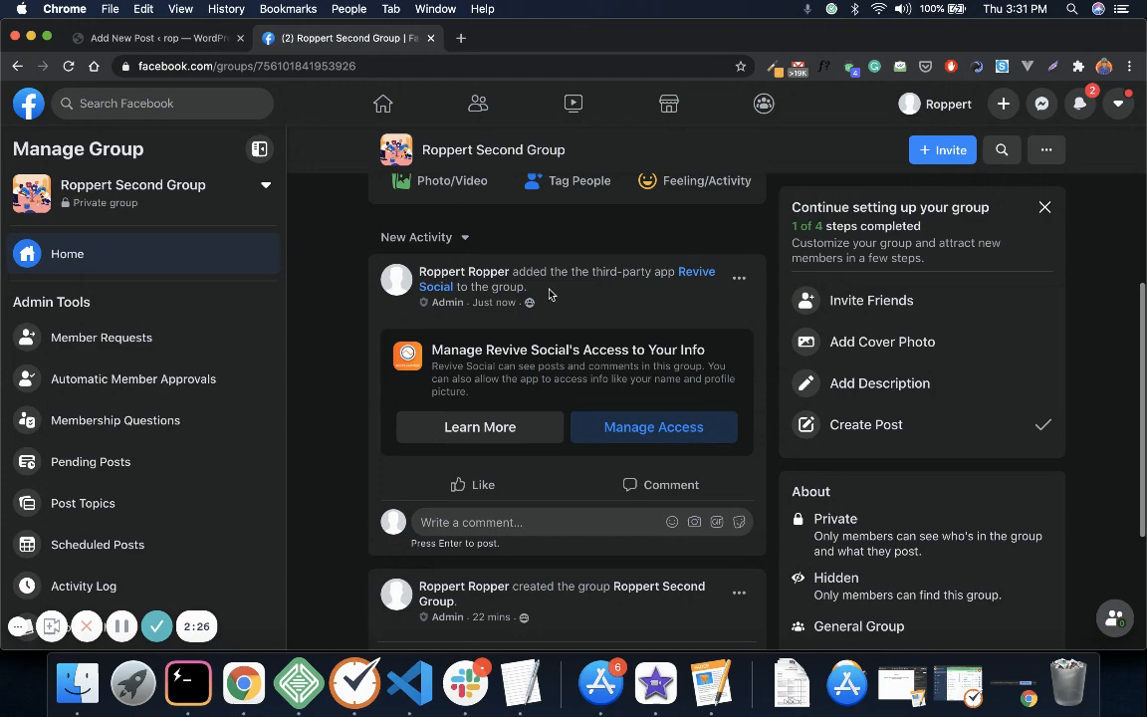
Return to the WordPress draft, review its content and sharing options, and publish the post
{"action": "left_click", "coordinate": [128, 38]}
{"action": "scroll", "coordinate": [298, 258], "scroll_direction": "down", "scroll_amount": 1}
{"action": "scroll", "coordinate": [326, 286], "scroll_direction": "up", "scroll_amount": 1}
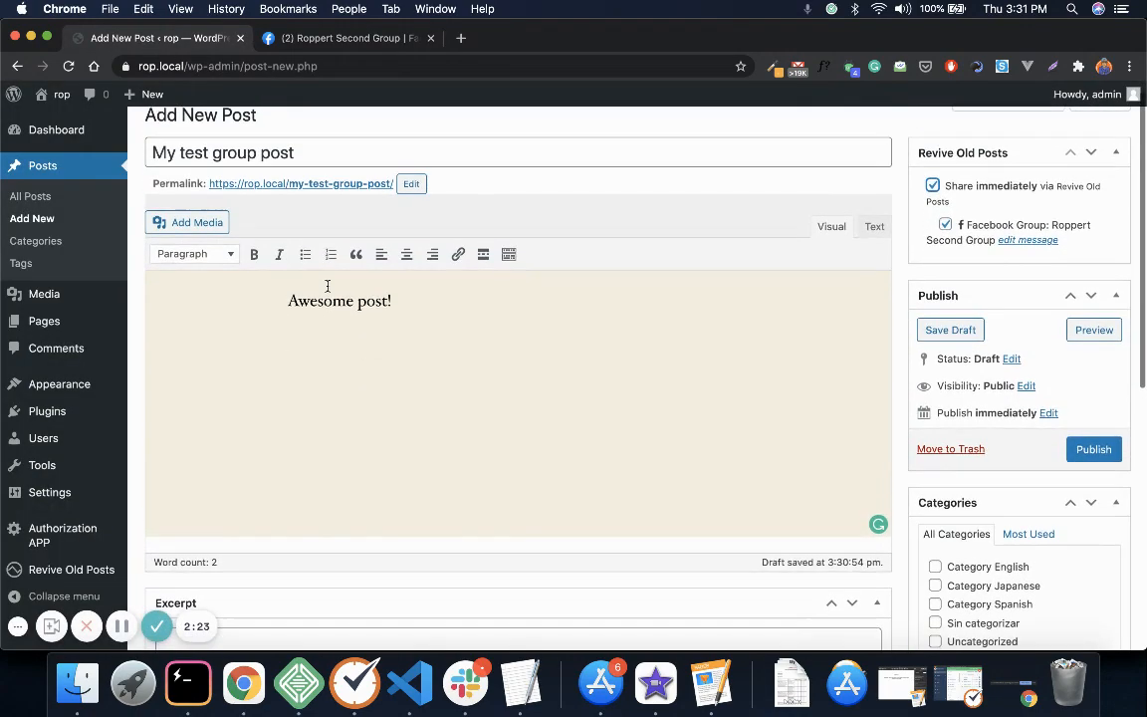
{"action": "scroll", "coordinate": [326, 286], "scroll_direction": "down", "scroll_amount": 5}
{"action": "scroll", "coordinate": [327, 285], "scroll_direction": "up", "scroll_amount": 5}
{"action": "scroll", "coordinate": [326, 286], "scroll_direction": "up", "scroll_amount": 1}
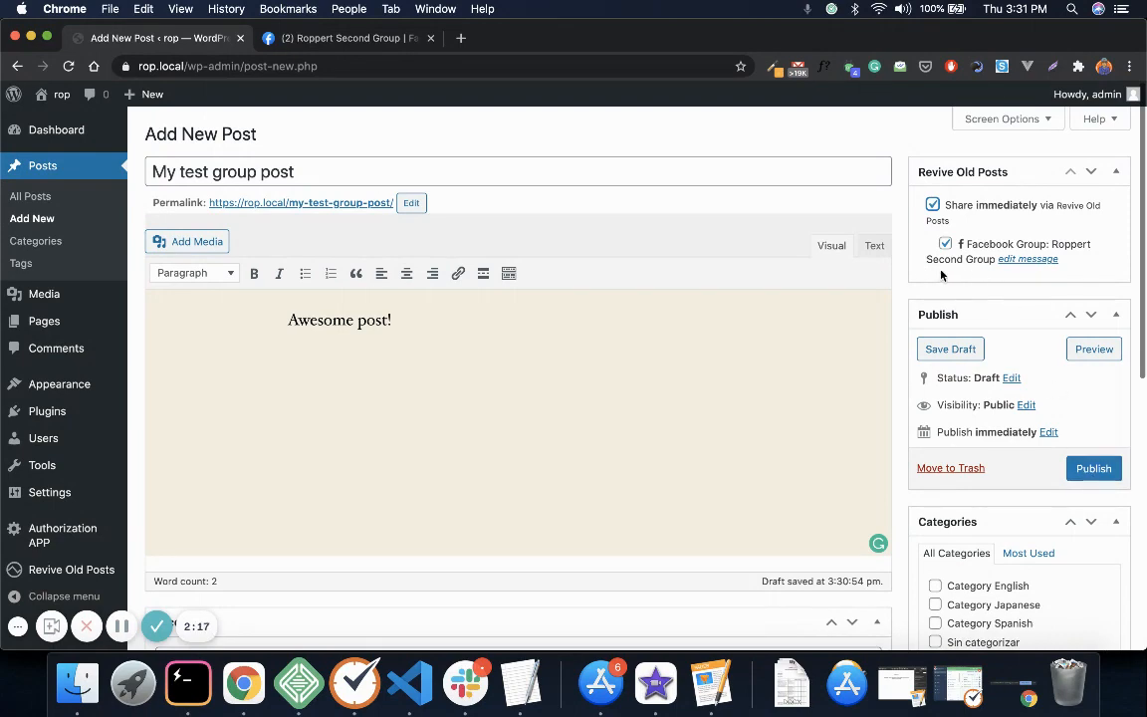
{"action": "left_click", "coordinate": [1094, 467]}
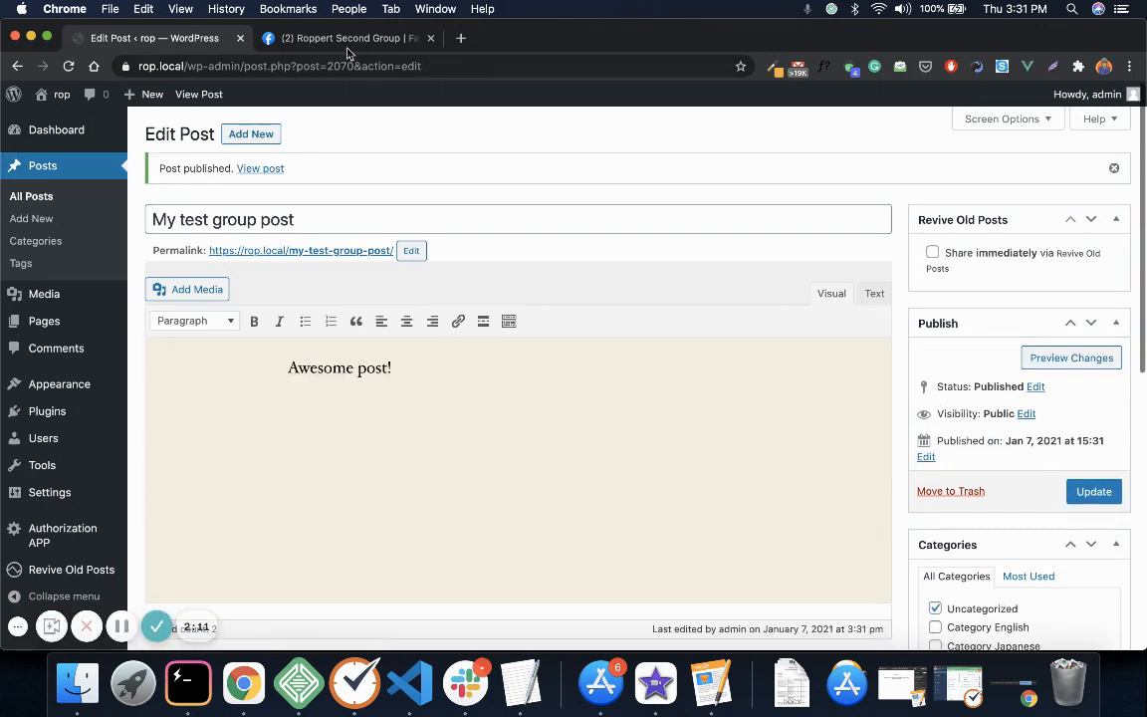
Open the Revive Old Posts dashboard and check the sharing logs for the entry about "My test group post"
{"action": "scroll", "coordinate": [94, 377], "scroll_direction": "down", "scroll_amount": 3}
{"action": "mouse_move", "coordinate": [64, 569]}
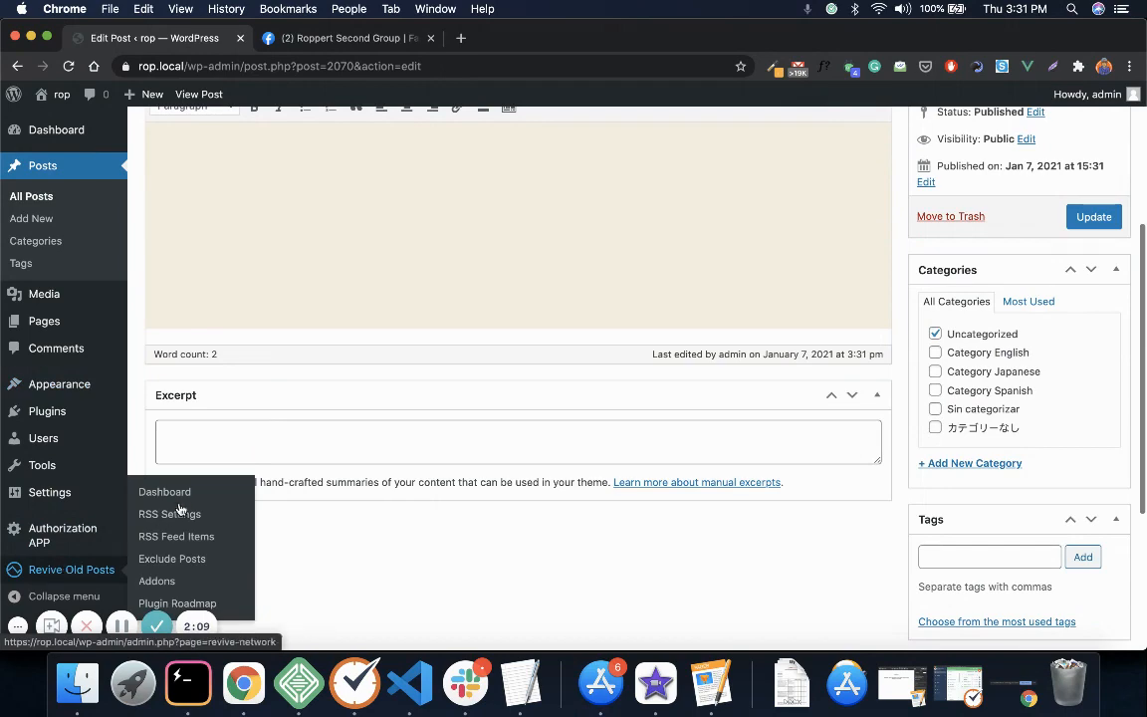
{"action": "left_click", "coordinate": [180, 499]}
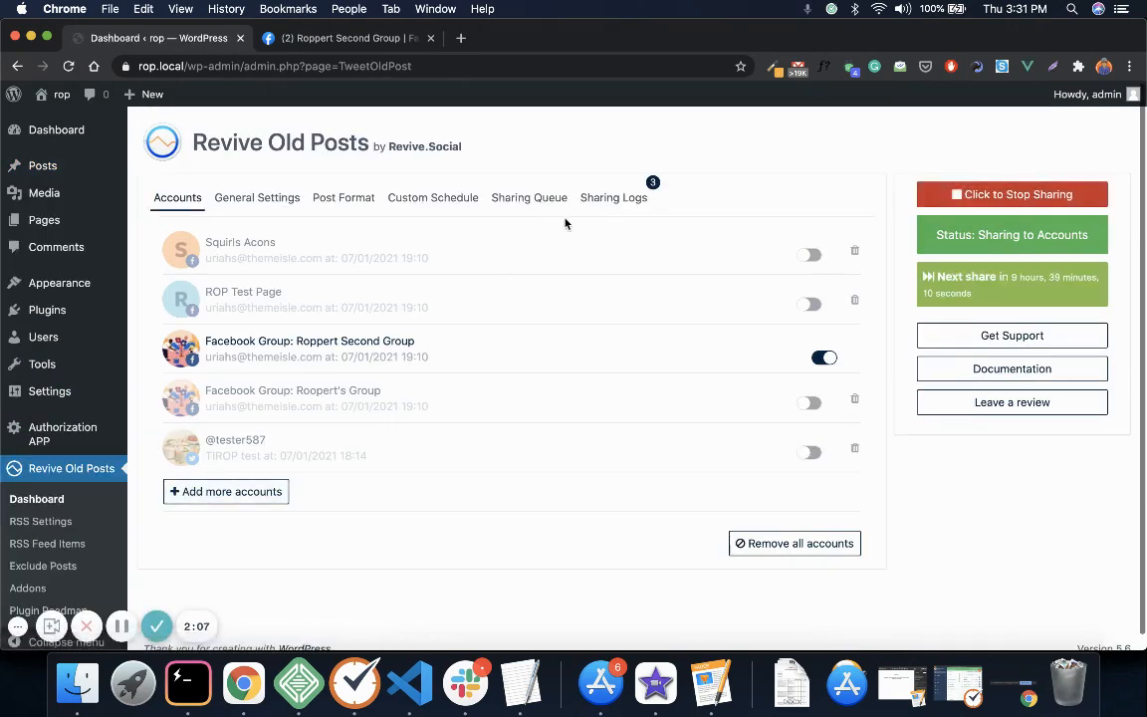
{"action": "left_click", "coordinate": [598, 211]}
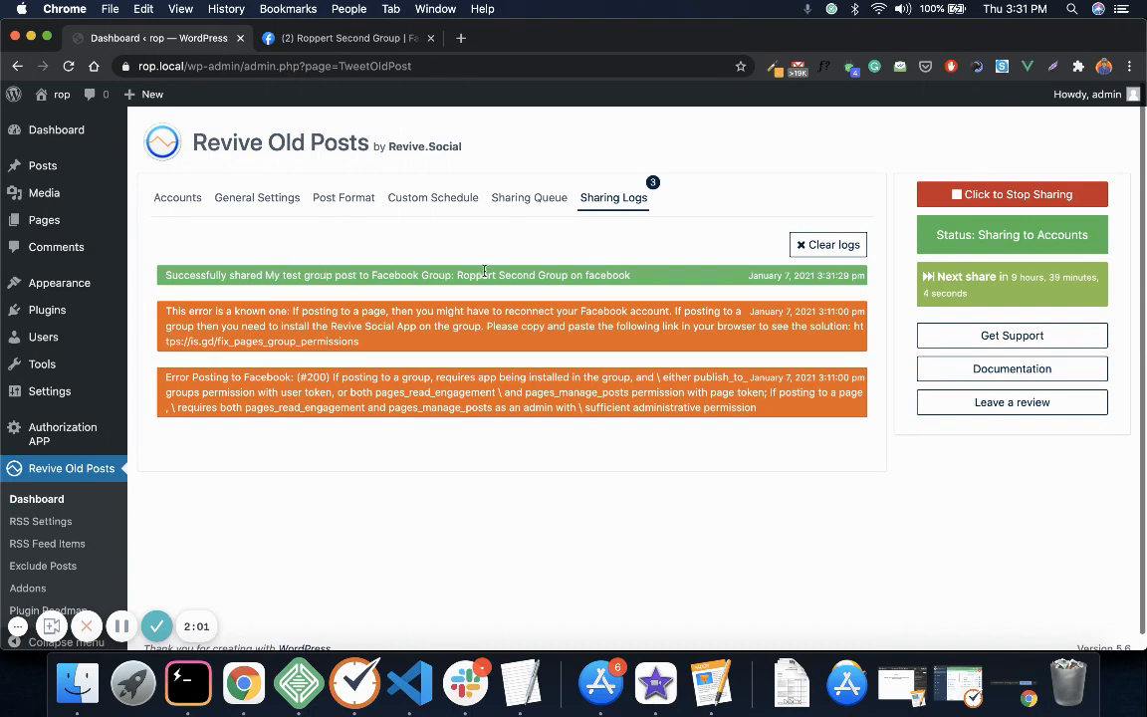
{"action": "left_click_drag", "start_coordinate": [458, 274], "coordinate": [632, 276]}
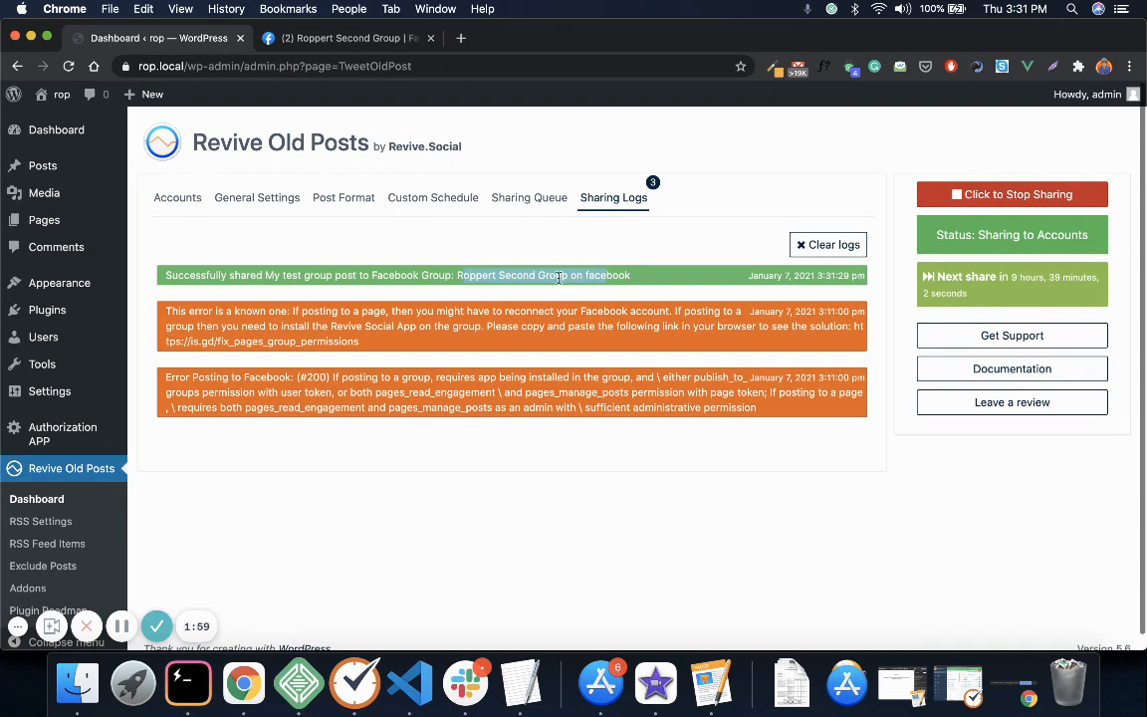
{"action": "left_click", "coordinate": [572, 277]}
Switch to the Facebook group page, reload it, and check the discussion feed for the shared post "My test group post"
{"action": "left_click", "coordinate": [324, 40]}
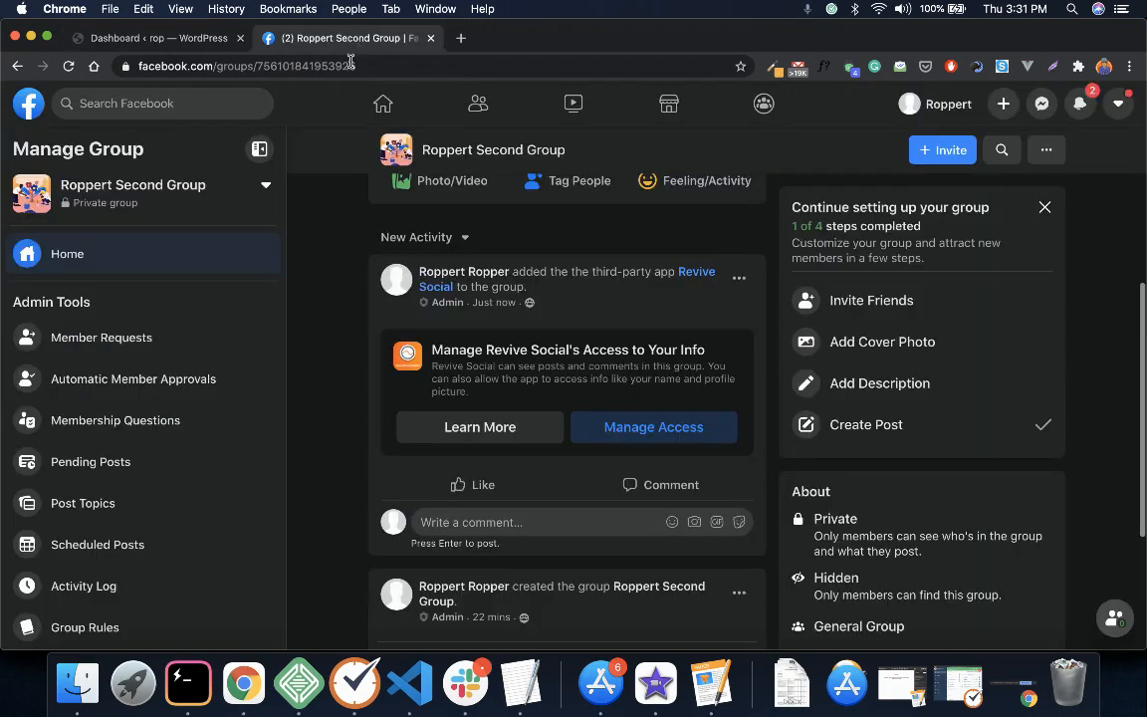
{"action": "left_click", "coordinate": [69, 66]}
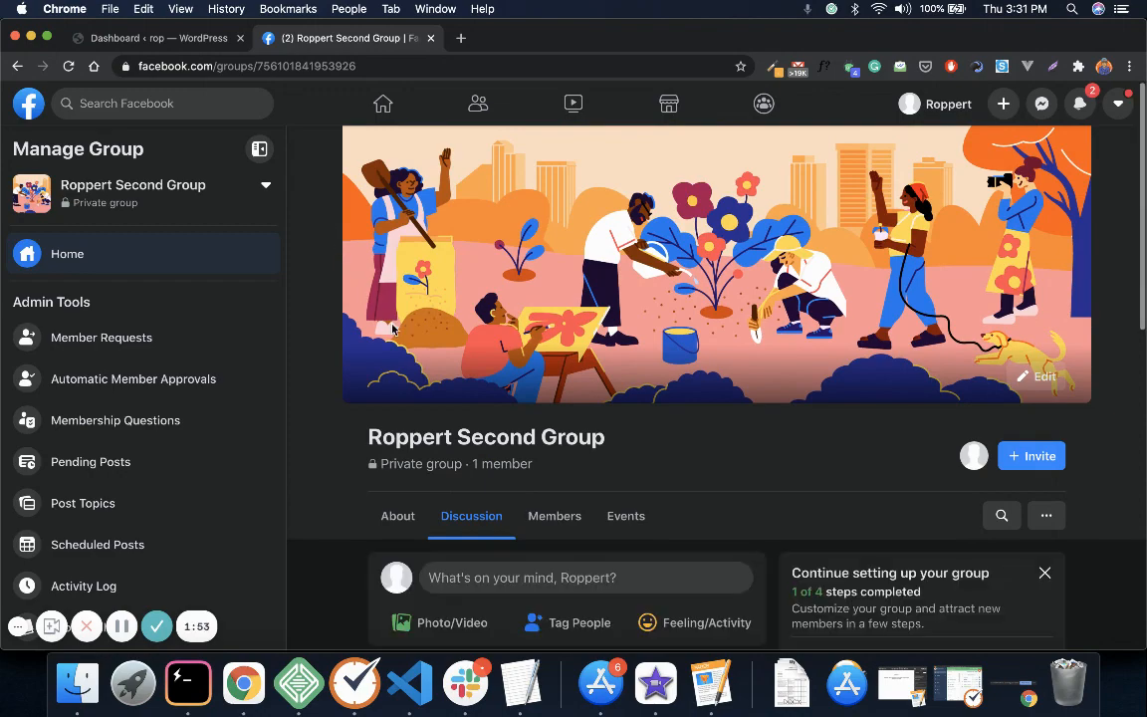
{"action": "scroll", "coordinate": [392, 329], "scroll_direction": "down", "scroll_amount": 2}
{"action": "scroll", "coordinate": [392, 330], "scroll_direction": "down", "scroll_amount": 4}
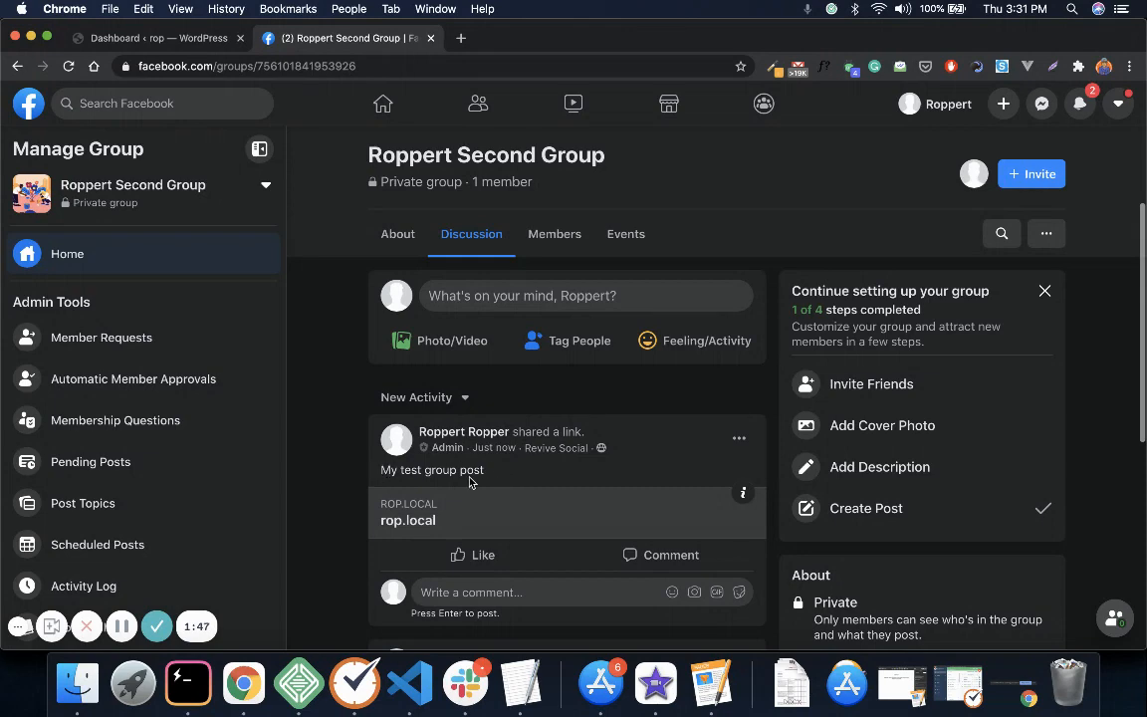
{"action": "left_click_drag", "start_coordinate": [381, 479], "coordinate": [473, 472]}
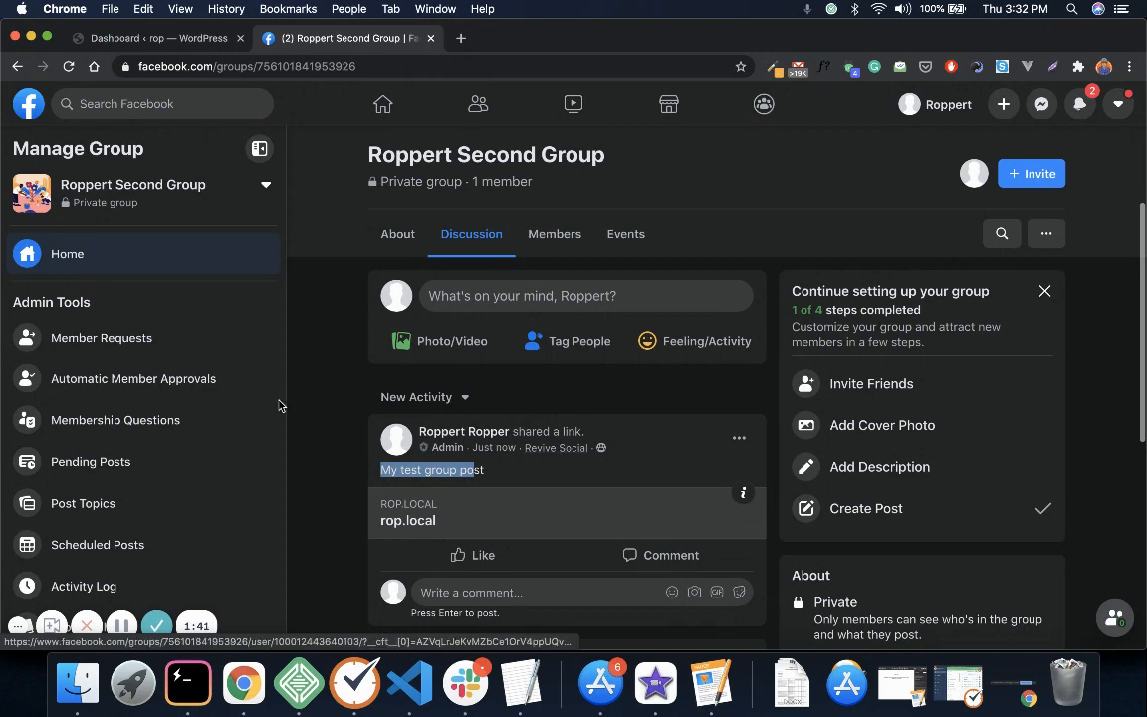
{"action": "scroll", "coordinate": [391, 396], "scroll_direction": "down", "scroll_amount": 2}
{"action": "scroll", "coordinate": [365, 300], "scroll_direction": "up", "scroll_amount": 5}
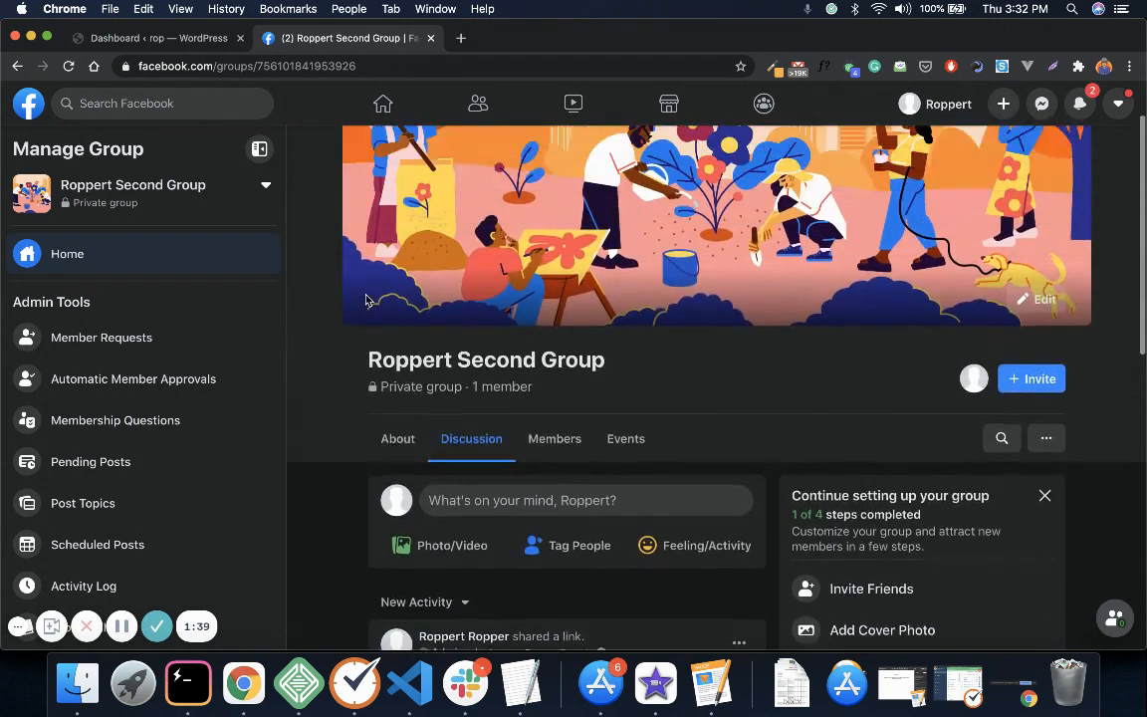